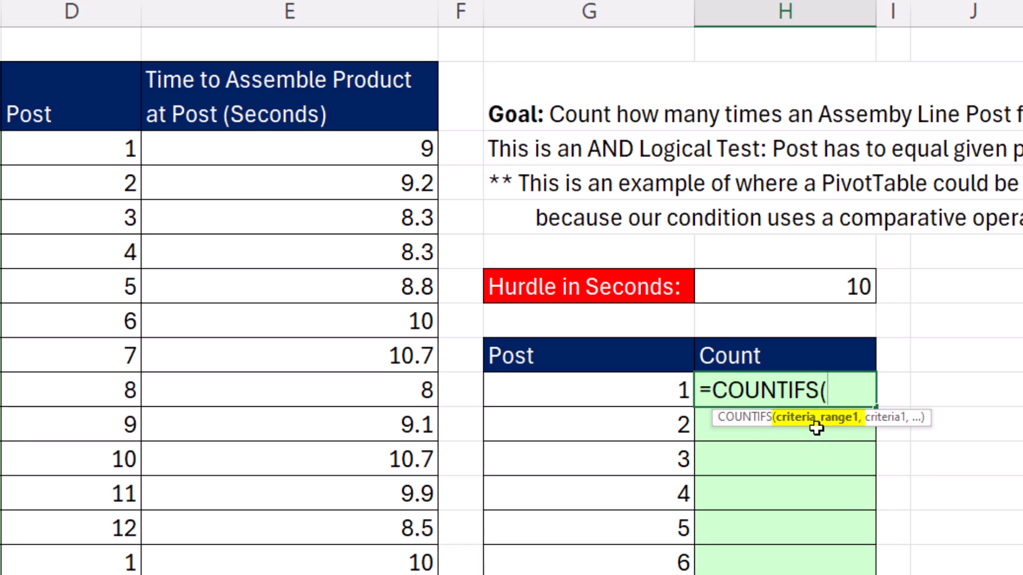
Step: Complete the COUNTIFS formula in H10 with range D3:D590 and criteria G10:G21, and enter it to spill counts for every post
{"action": "left_click", "coordinate": [131, 155]}
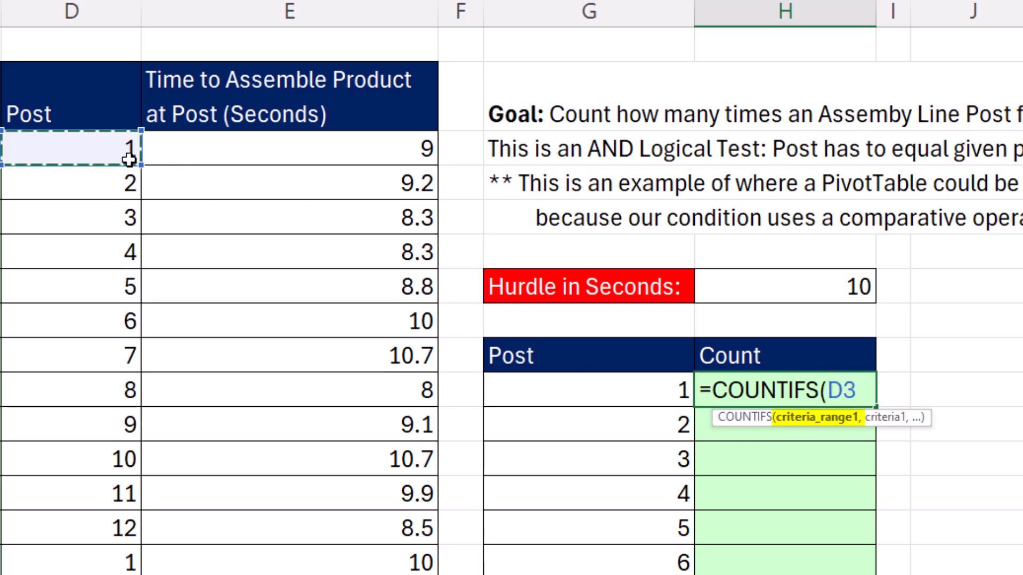
{"action": "key", "text": "ctrl+shift+Down"}
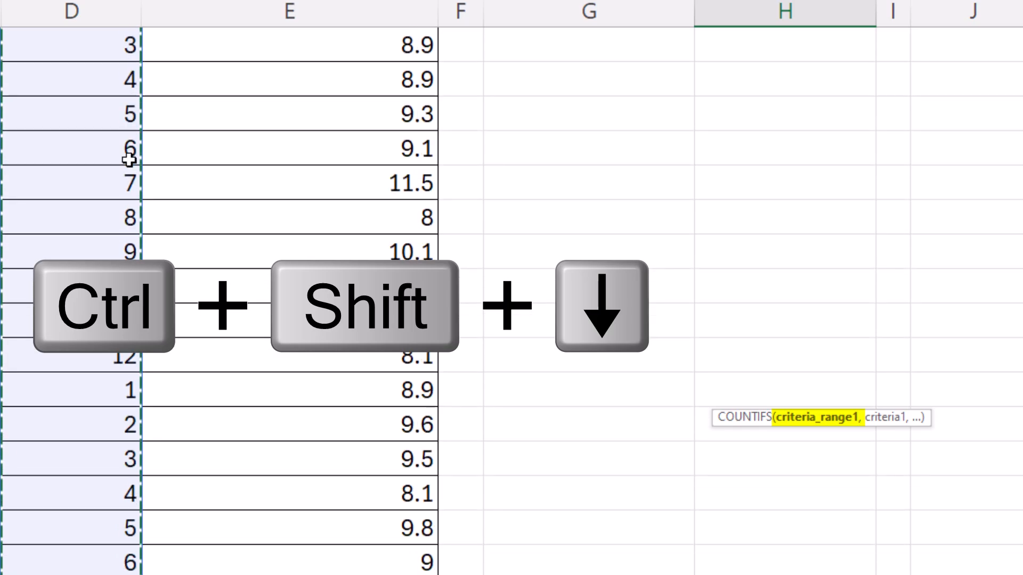
{"action": "key", "text": "ctrl+BackSpace"}
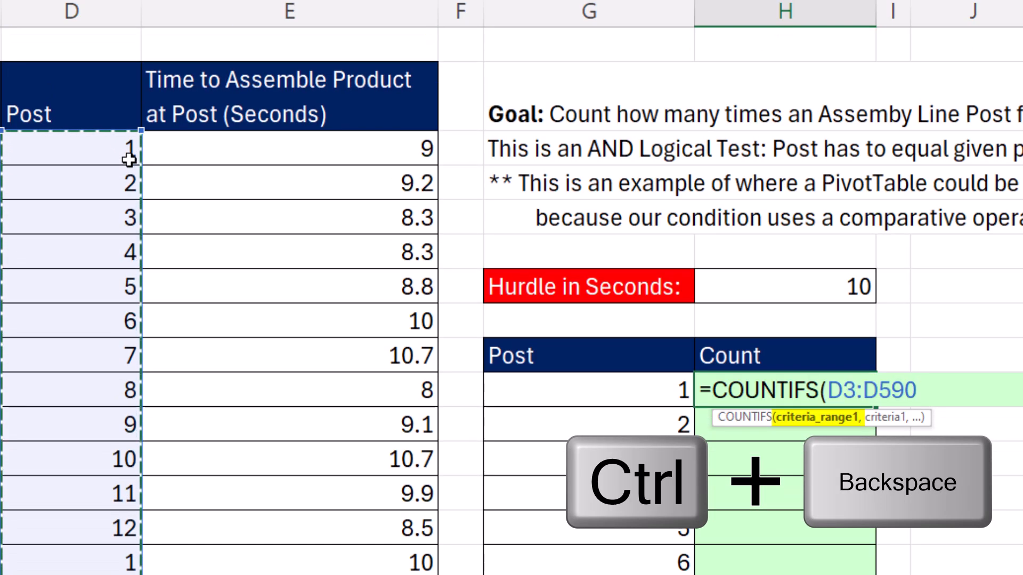
{"action": "type", "text": ","}
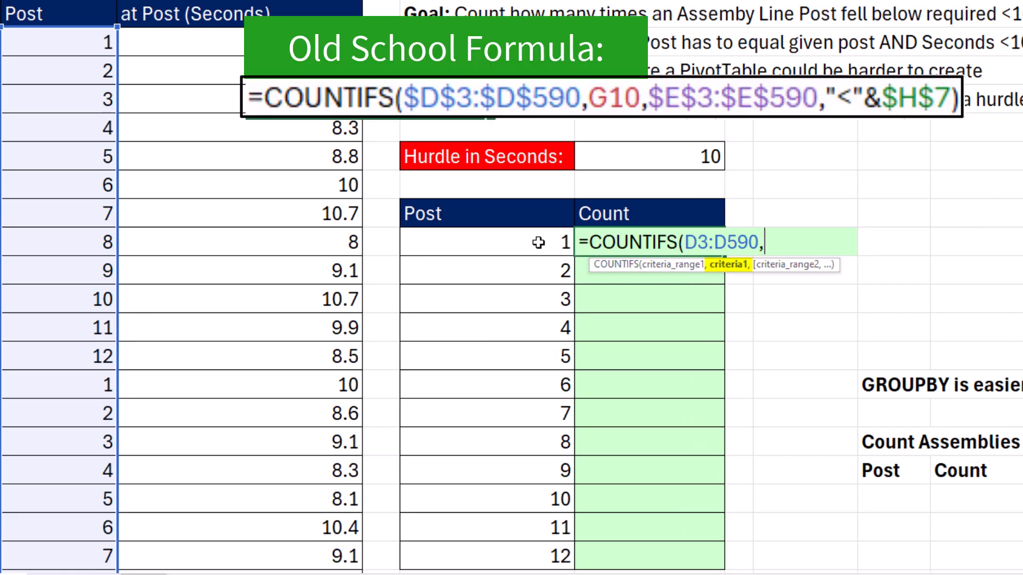
{"action": "left_click_drag", "start_coordinate": [533, 242], "coordinate": [532, 549]}
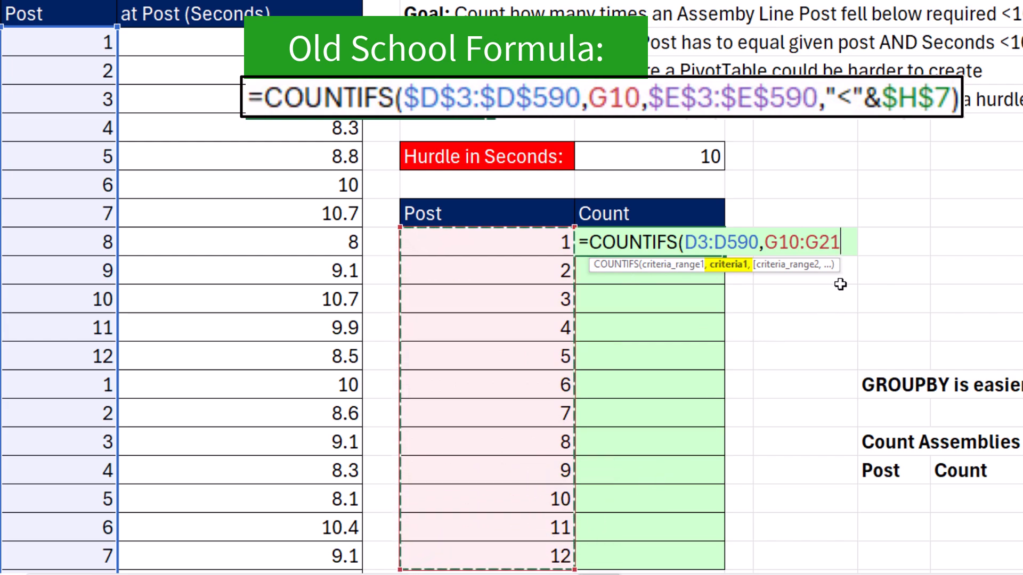
{"action": "type", "text": ")"}
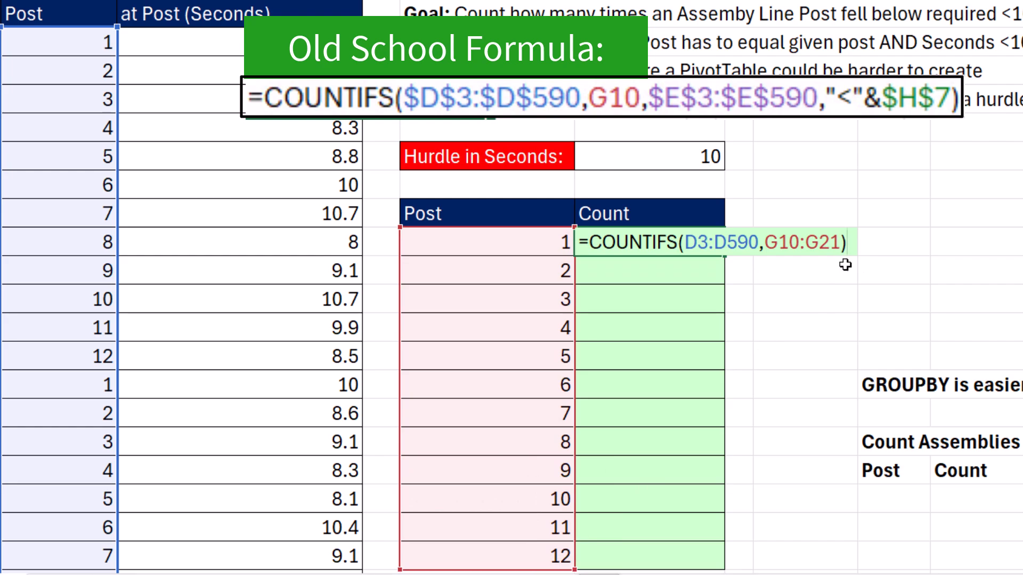
{"action": "key", "text": "ctrl+Return"}
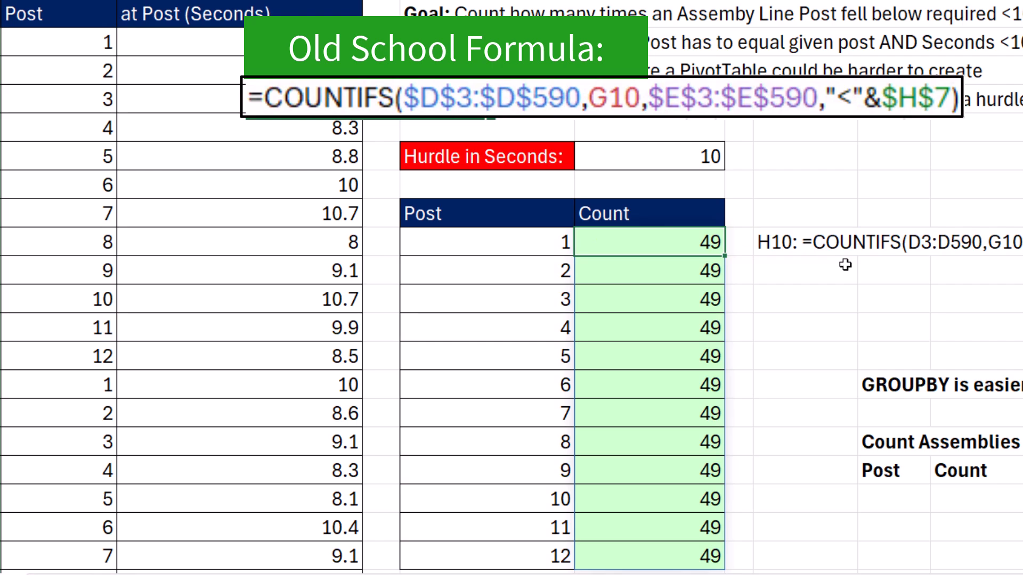
Step: Extend the COUNTIFS formula in H10 with a second condition: range E3:E590 and criteria "<"&H7
{"action": "key", "text": "F2"}
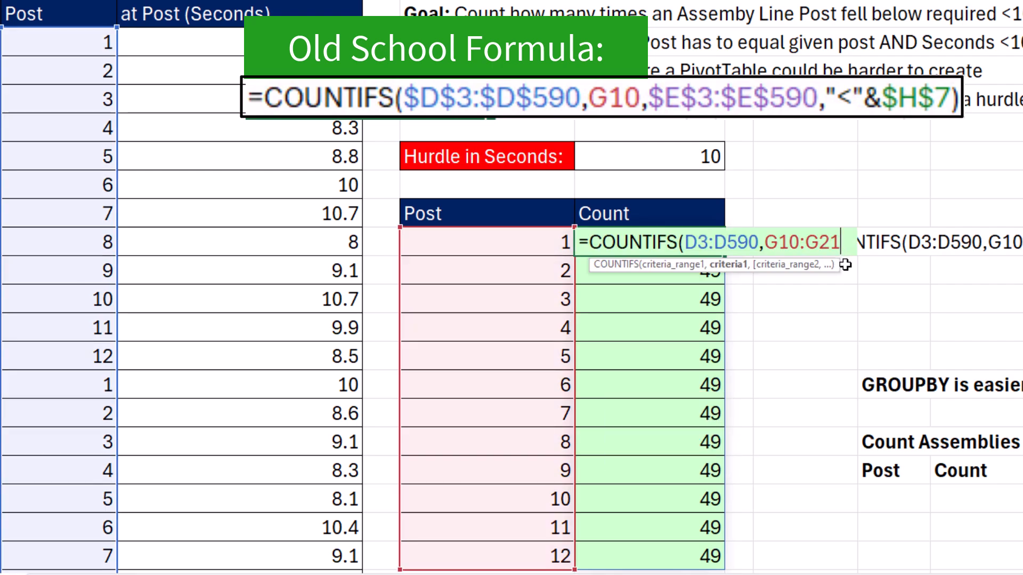
{"action": "type", "text": ","}
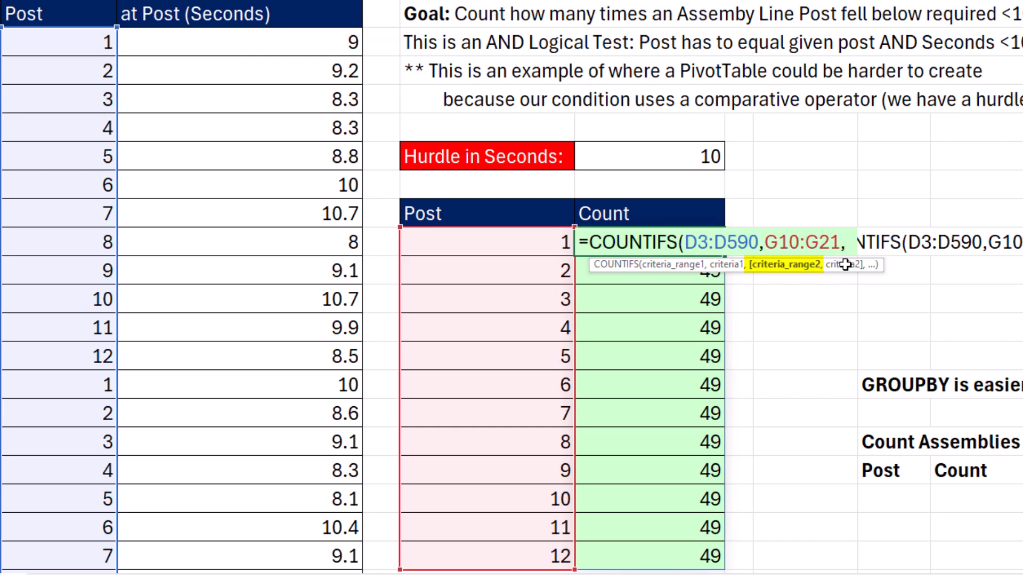
{"action": "left_click", "coordinate": [312, 52]}
{"action": "key", "text": "ctrl+shift+Down"}
{"action": "key", "text": "ctrl+BackSpace"}
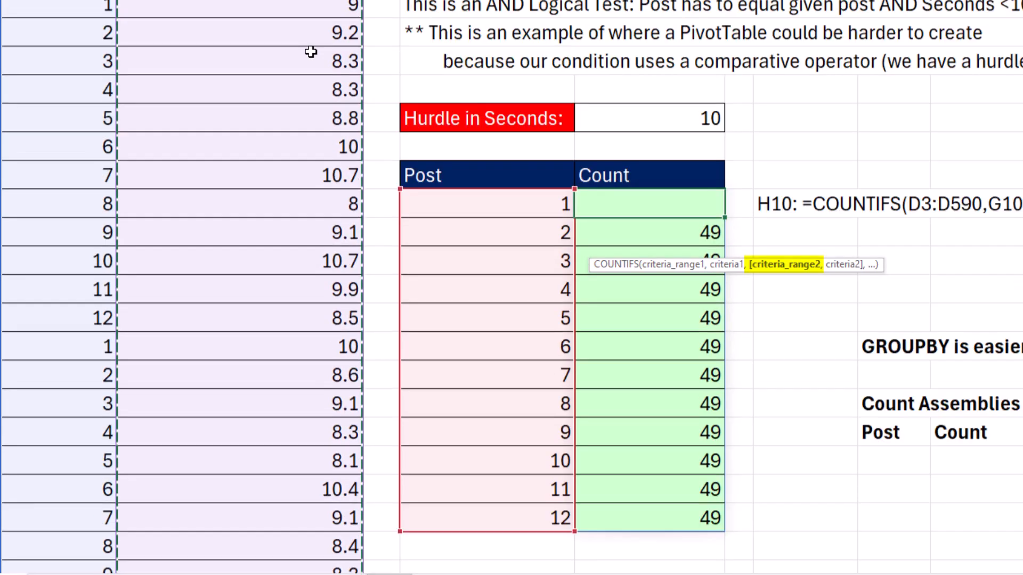
{"action": "type", "text": ","}
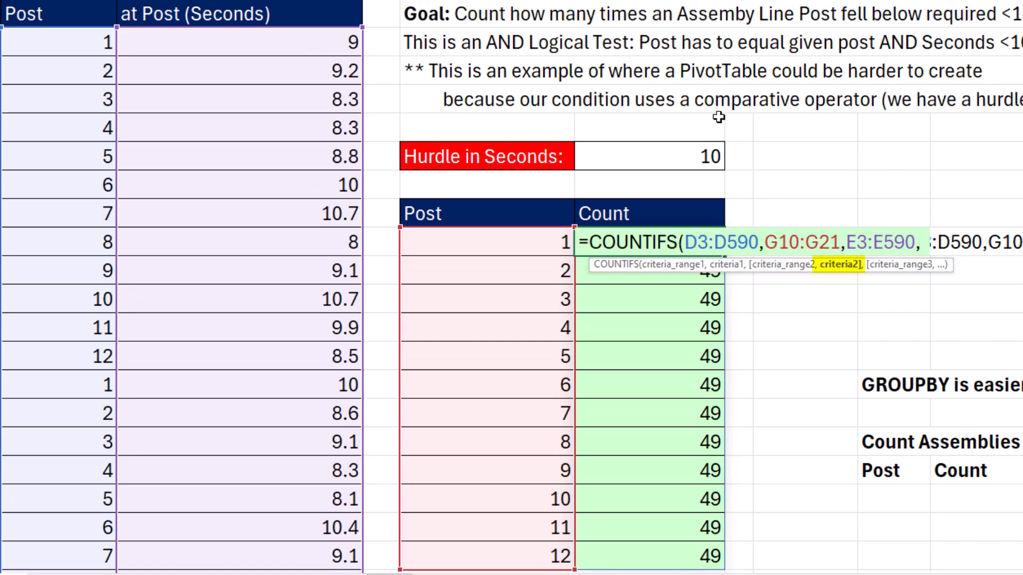
{"action": "type", "text": "\""}
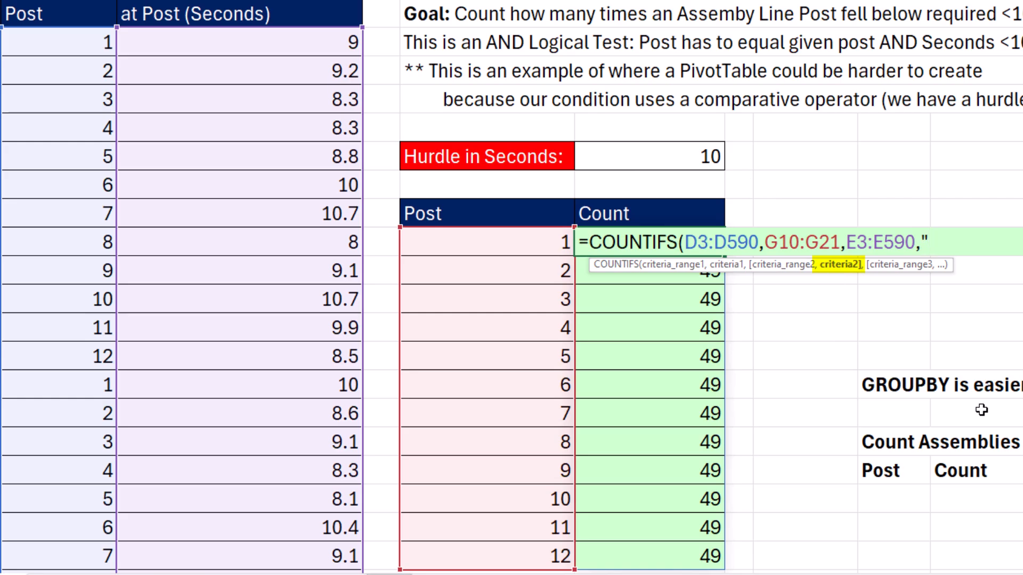
{"action": "type", "text": "<\"&"}
{"action": "left_click", "coordinate": [707, 155]}
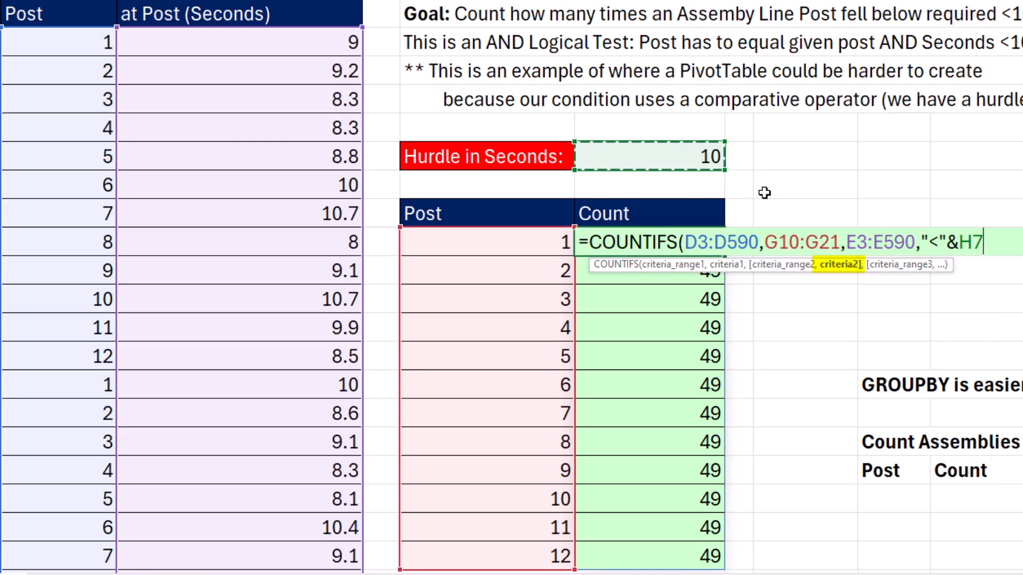
{"action": "type", "text": ")"}
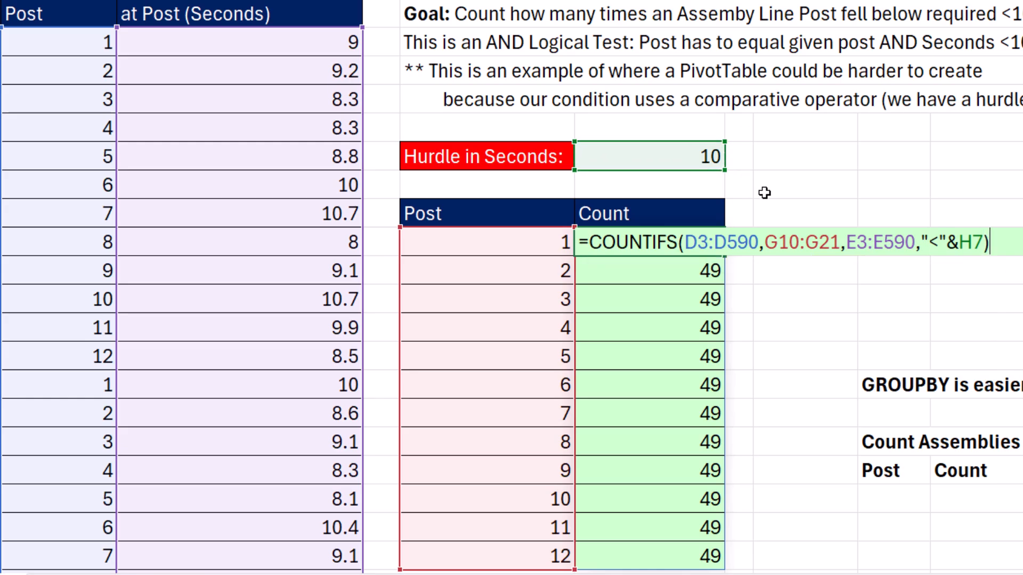
{"action": "key", "text": "ctrl+Return"}
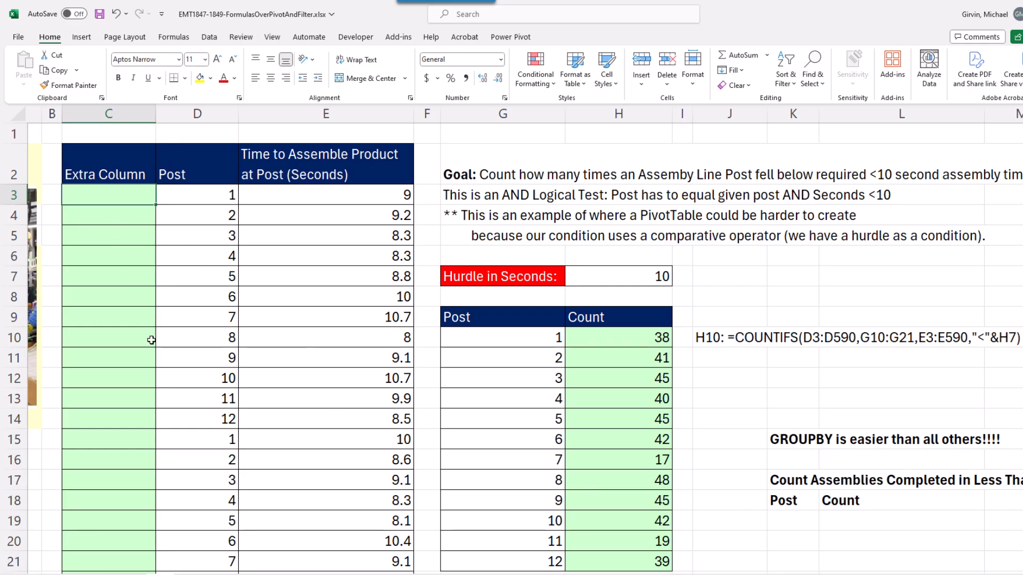
Step: Enter a formula in C3 testing whether E3 is less than the absolute-referenced hurdle in H7, and fill it down the Extra Column
{"action": "type", "text": "="}
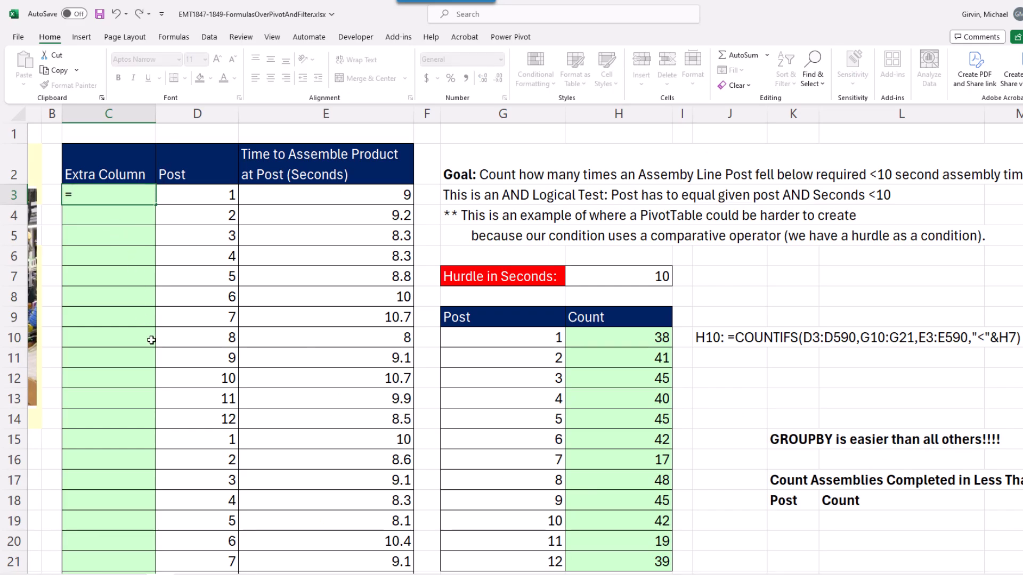
{"action": "left_click", "coordinate": [313, 196]}
{"action": "type", "text": "<"}
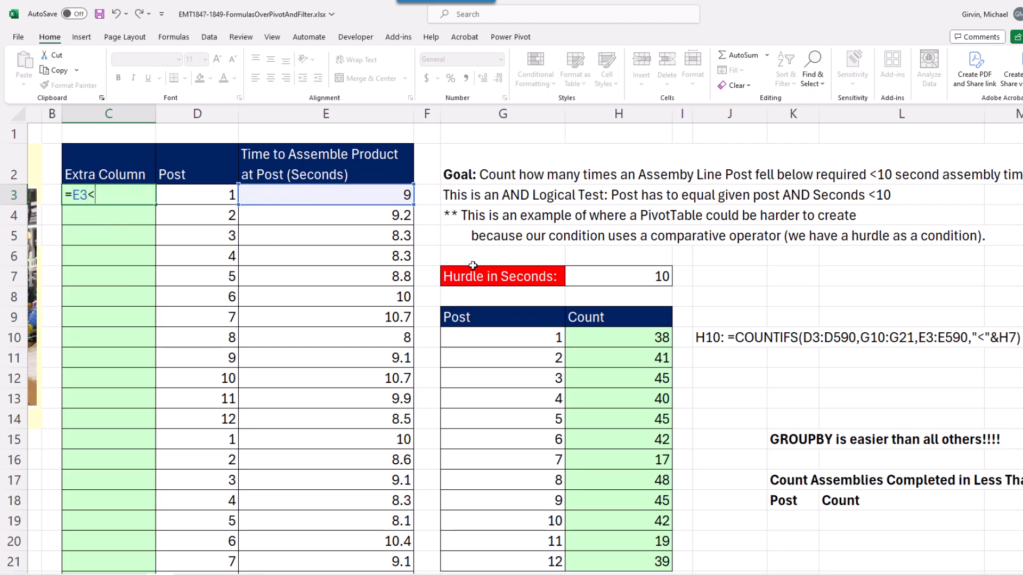
{"action": "left_click", "coordinate": [597, 287]}
{"action": "key", "text": "F4"}
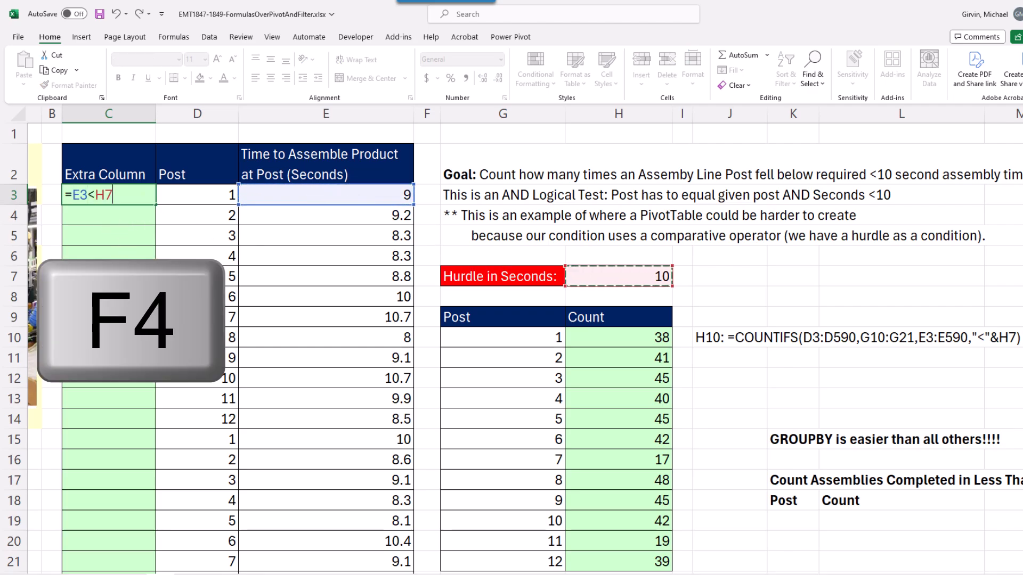
{"action": "key", "text": "ctrl+Return"}
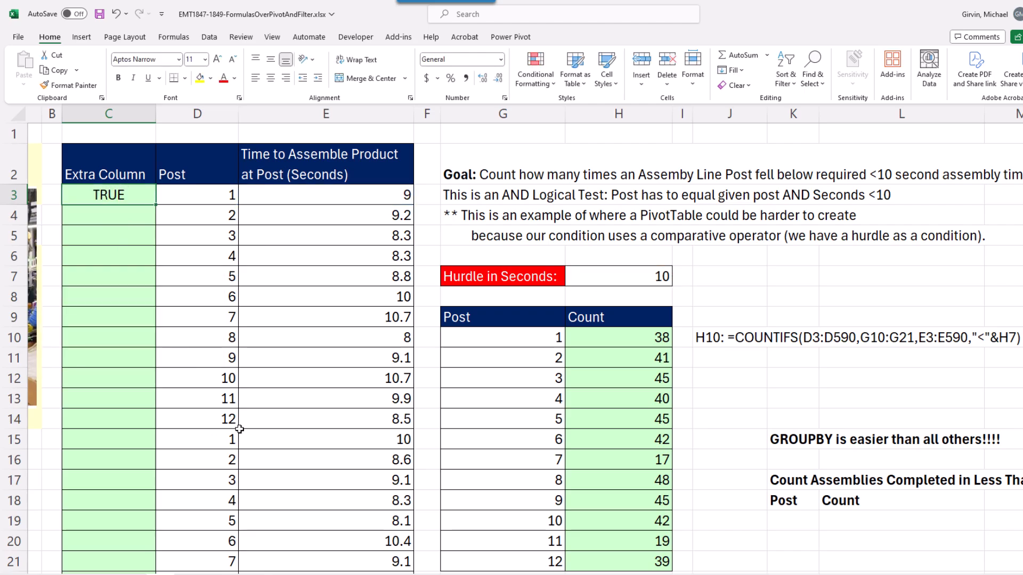
{"action": "double_click", "coordinate": [156, 205]}
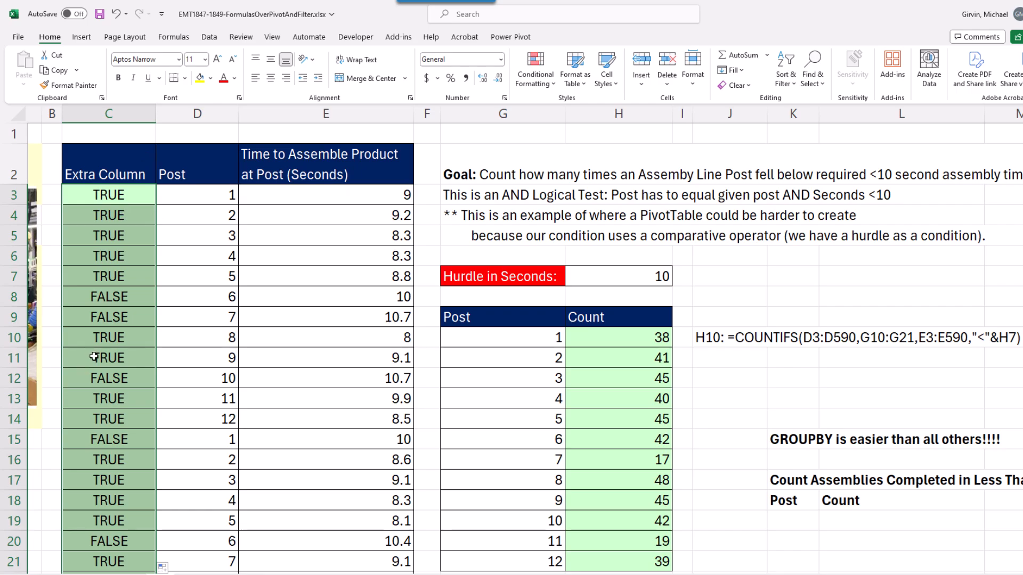
Step: Create a PivotTable from the assembly data in C2:E590, placed on the existing worksheet at cell G25
{"action": "left_click", "coordinate": [338, 238]}
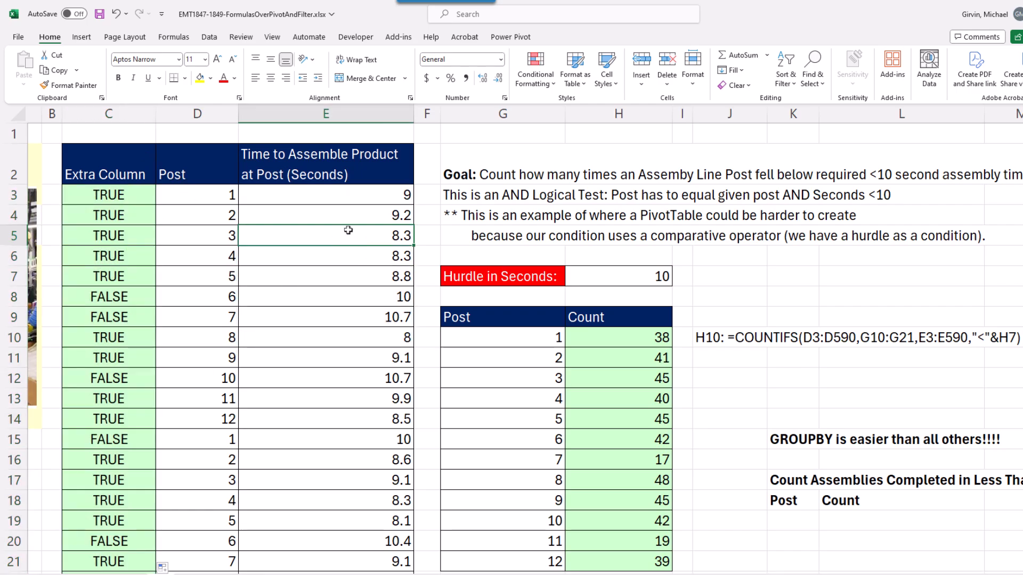
{"action": "left_click", "coordinate": [302, 163]}
{"action": "left_click", "coordinate": [318, 237]}
{"action": "left_click", "coordinate": [82, 37]}
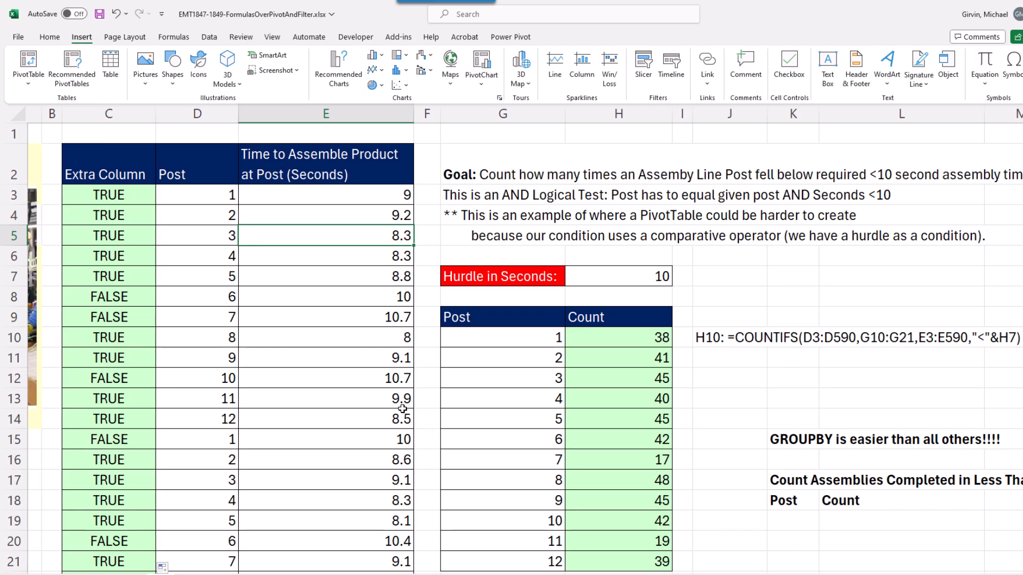
{"action": "key", "text": "alt"}
{"action": "key", "text": "n"}
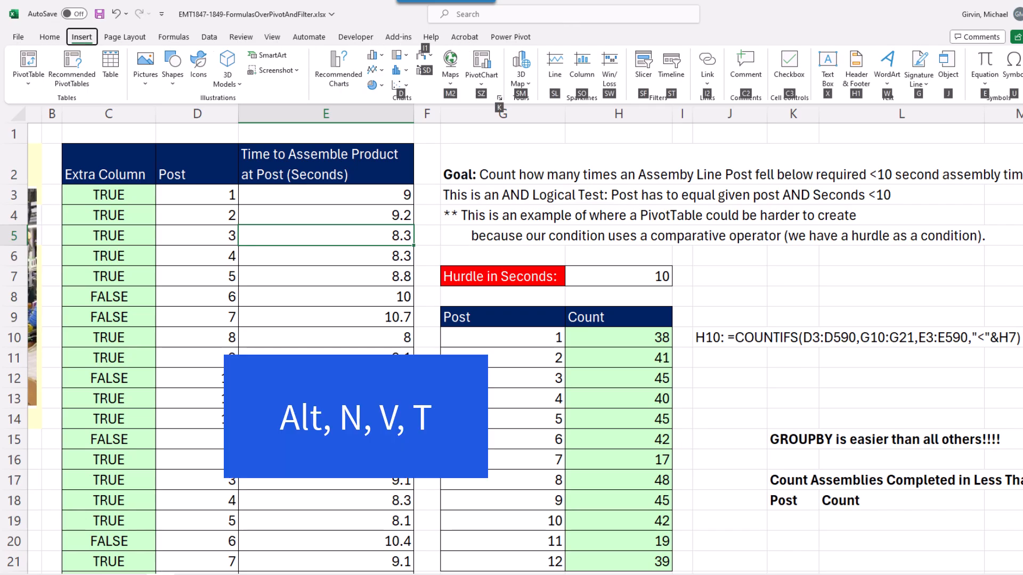
{"action": "key", "text": "v"}
{"action": "key", "text": "t"}
{"action": "left_click", "coordinate": [260, 331]}
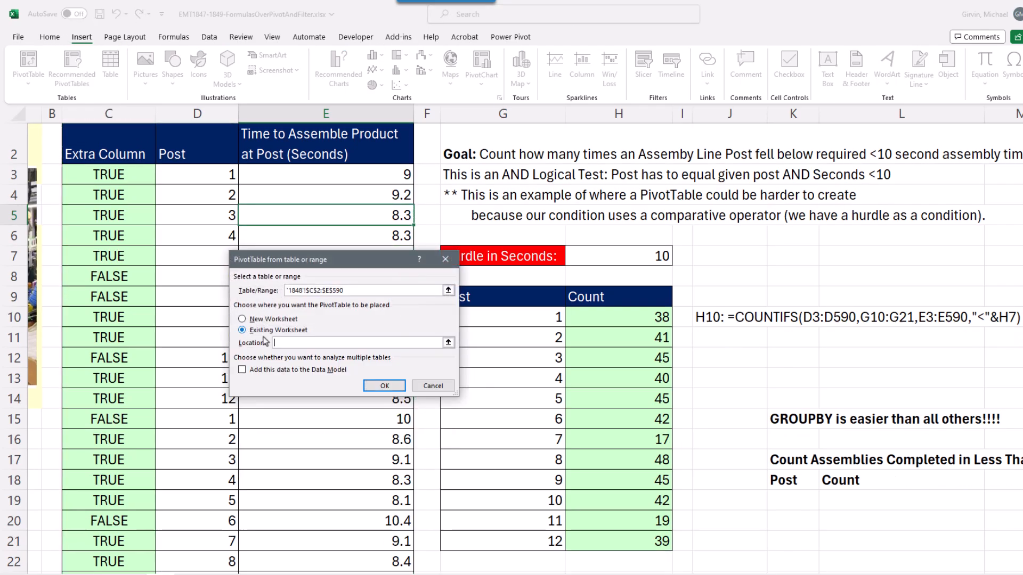
{"action": "scroll", "coordinate": [433, 369], "scroll_direction": "down", "scroll_amount": 2}
{"action": "scroll", "coordinate": [432, 373], "scroll_direction": "down", "scroll_amount": 2}
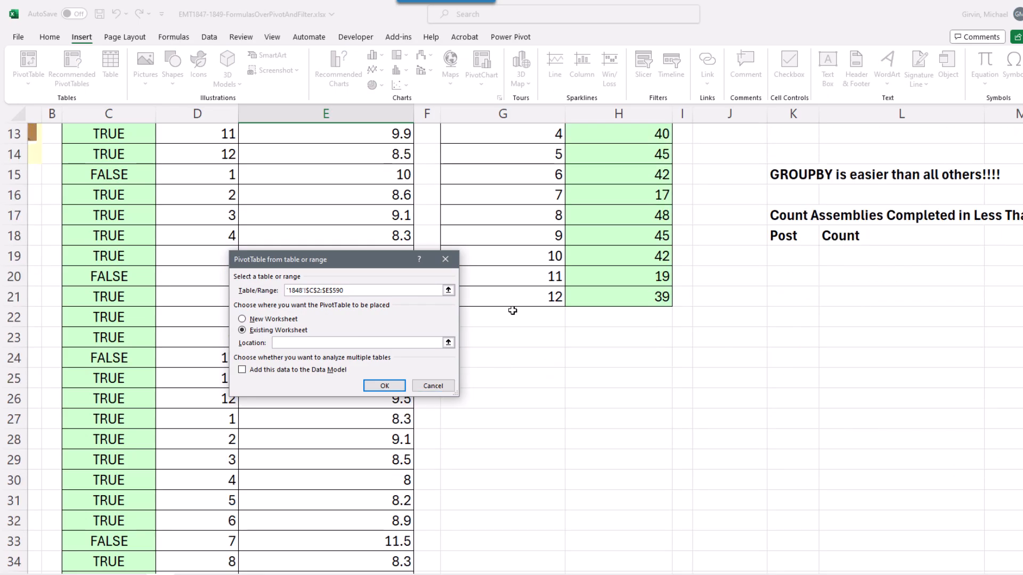
{"action": "left_click", "coordinate": [504, 380]}
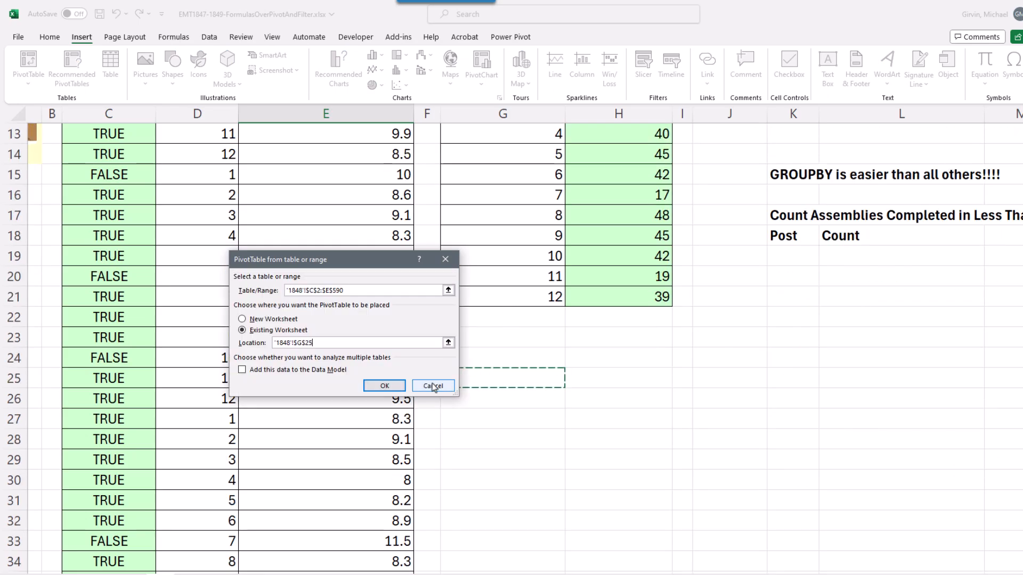
{"action": "left_click", "coordinate": [385, 385]}
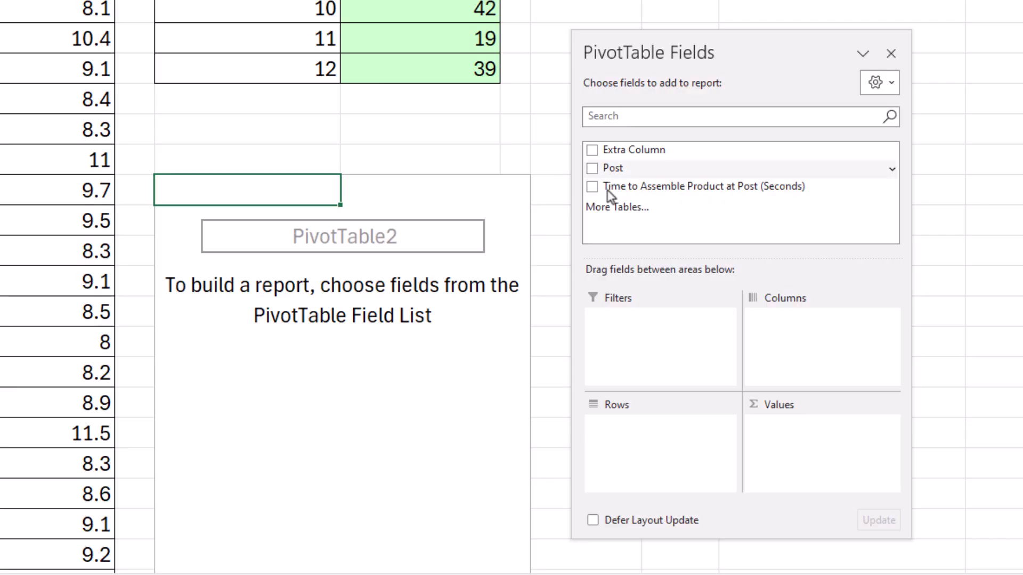
Step: Add the Post field to both the PivotTable's rows and values, and summarize the values by Count
{"action": "left_click_drag", "start_coordinate": [613, 169], "coordinate": [639, 446]}
{"action": "left_click_drag", "start_coordinate": [613, 168], "coordinate": [829, 482]}
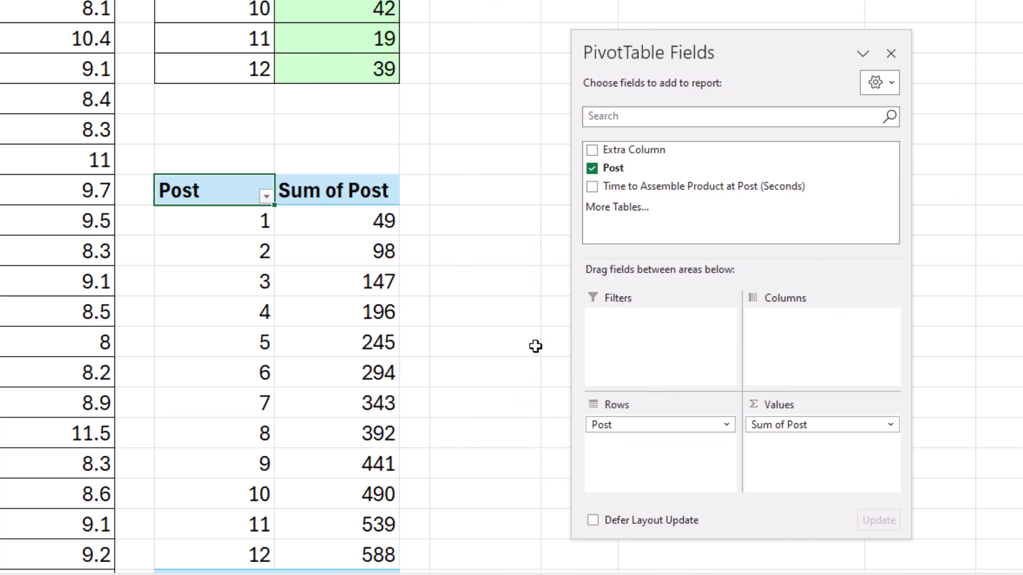
{"action": "right_click", "coordinate": [336, 233]}
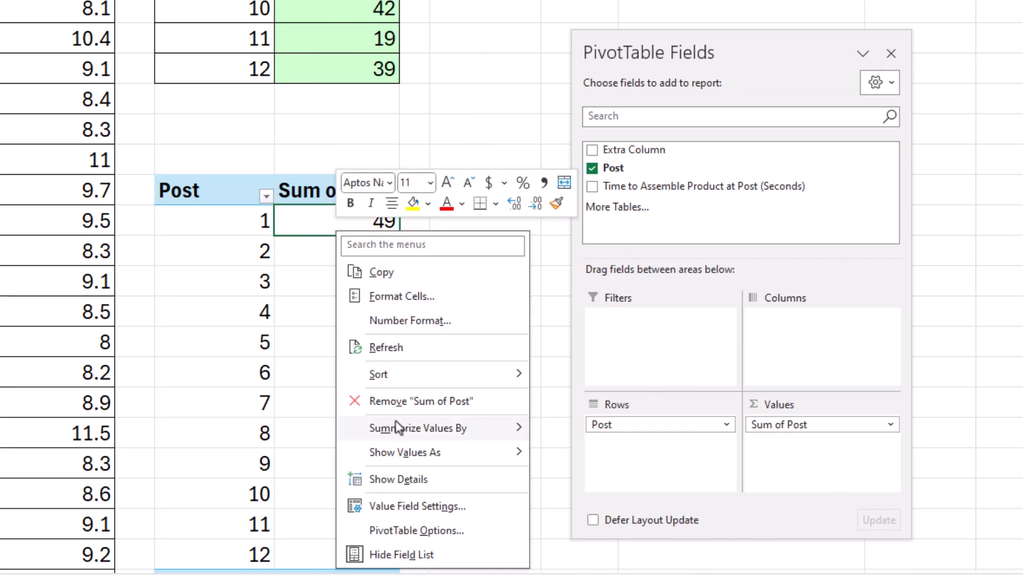
{"action": "mouse_move", "coordinate": [413, 453]}
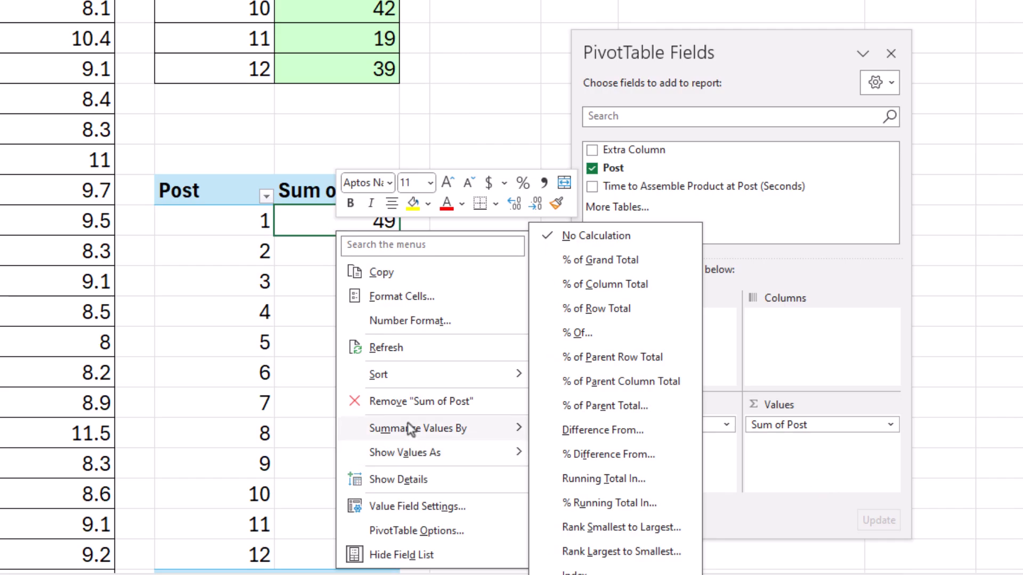
{"action": "mouse_move", "coordinate": [410, 430]}
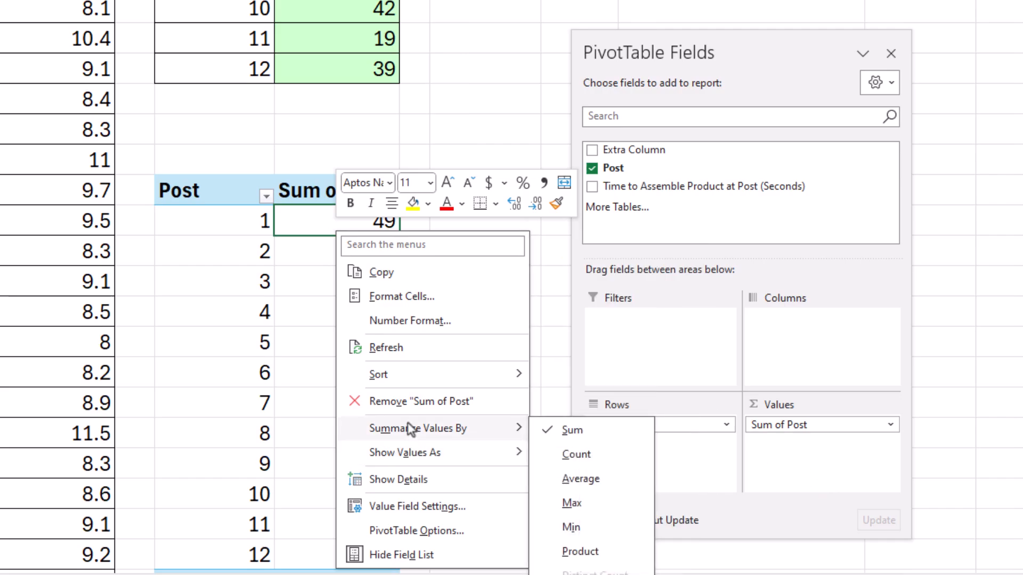
{"action": "left_click", "coordinate": [587, 459]}
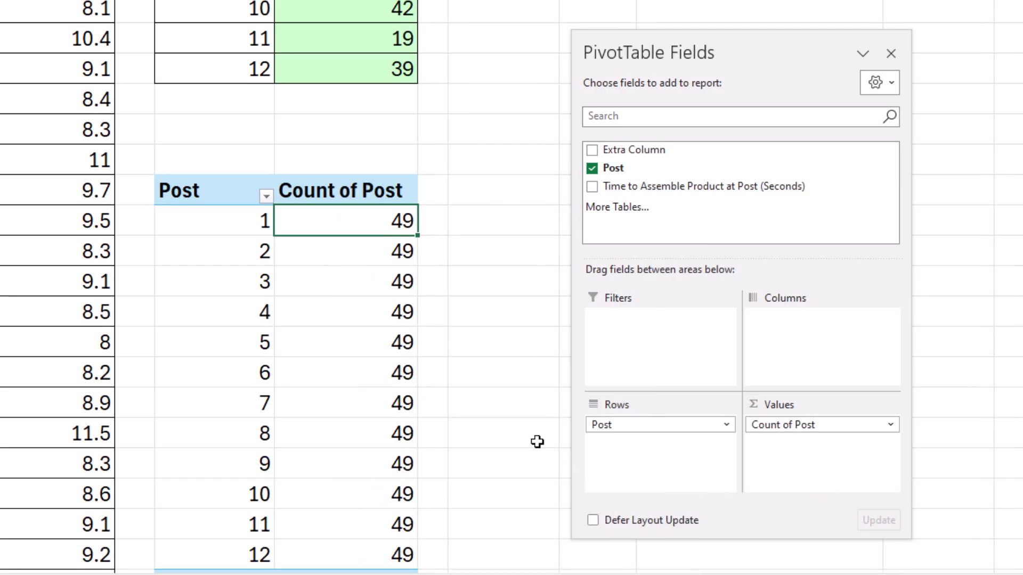
Step: Add Extra Column as the PivotTable's report filter and filter it to TRUE
{"action": "left_click_drag", "start_coordinate": [626, 152], "coordinate": [654, 343]}
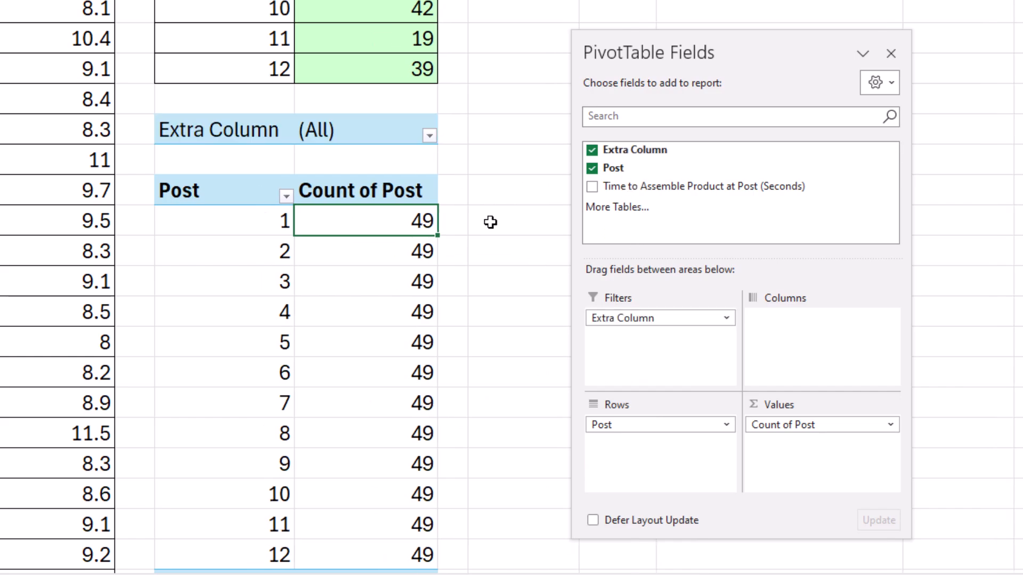
{"action": "left_click", "coordinate": [430, 135]}
{"action": "left_click", "coordinate": [264, 210]}
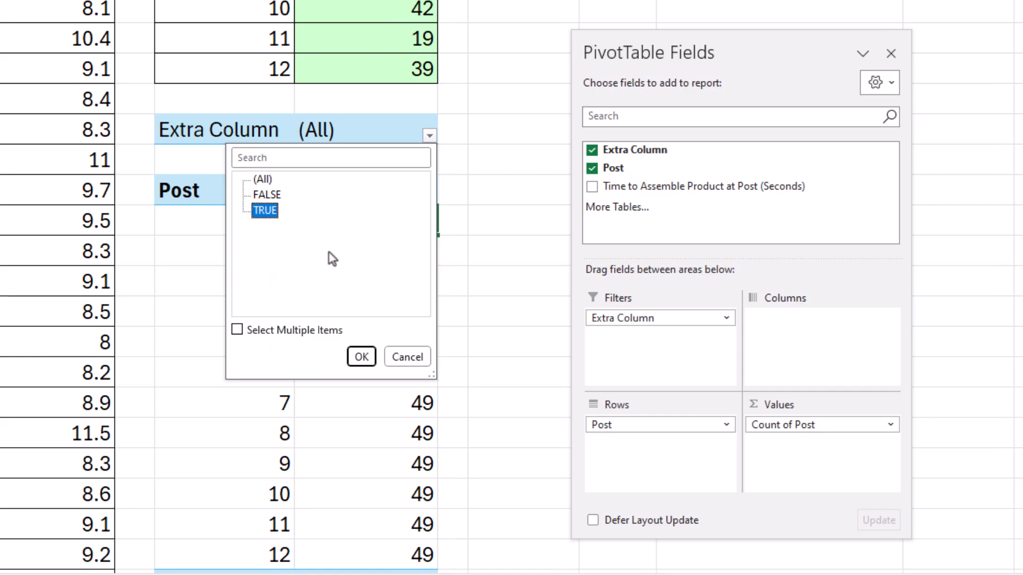
{"action": "left_click", "coordinate": [360, 356]}
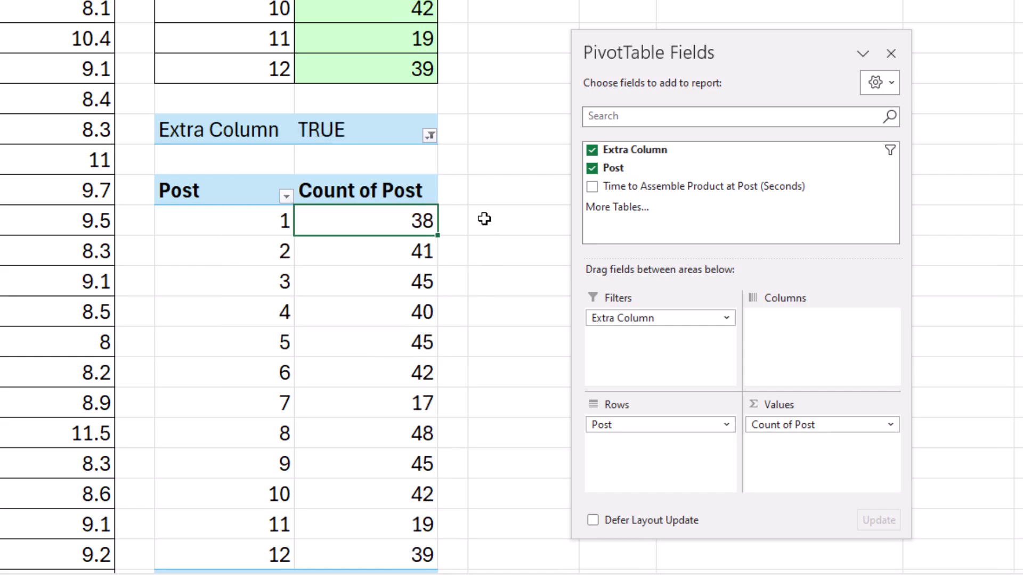
Step: Begin a GROUPBY formula in J16 with D3:D590 as the row fields and E3:E590 as the values
{"action": "scroll", "coordinate": [468, 425], "scroll_direction": "down", "scroll_amount": 1}
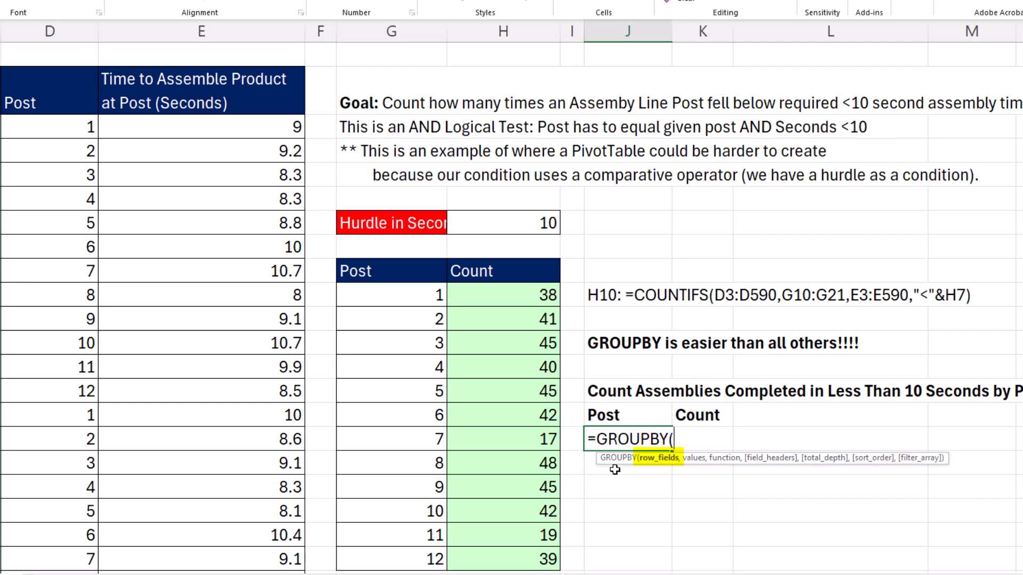
{"action": "left_click", "coordinate": [79, 132]}
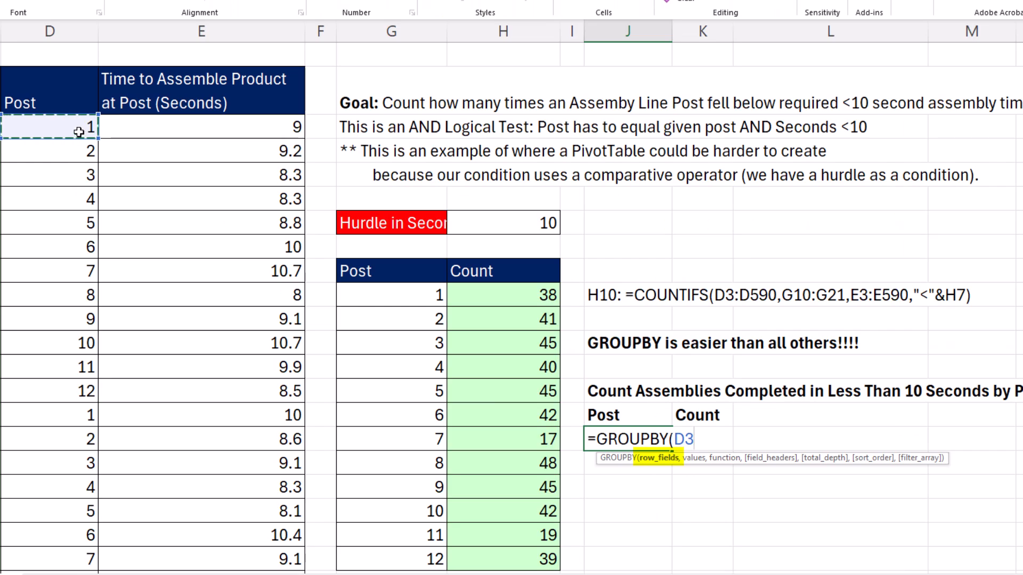
{"action": "key", "text": "ctrl+shift+Down"}
{"action": "key", "text": "ctrl+BackSpace"}
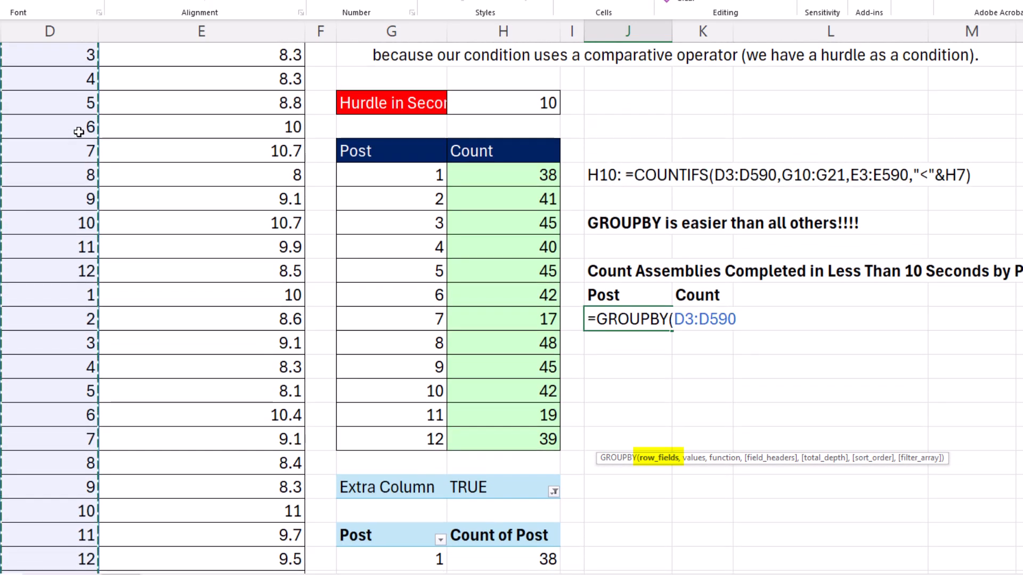
{"action": "type", "text": ","}
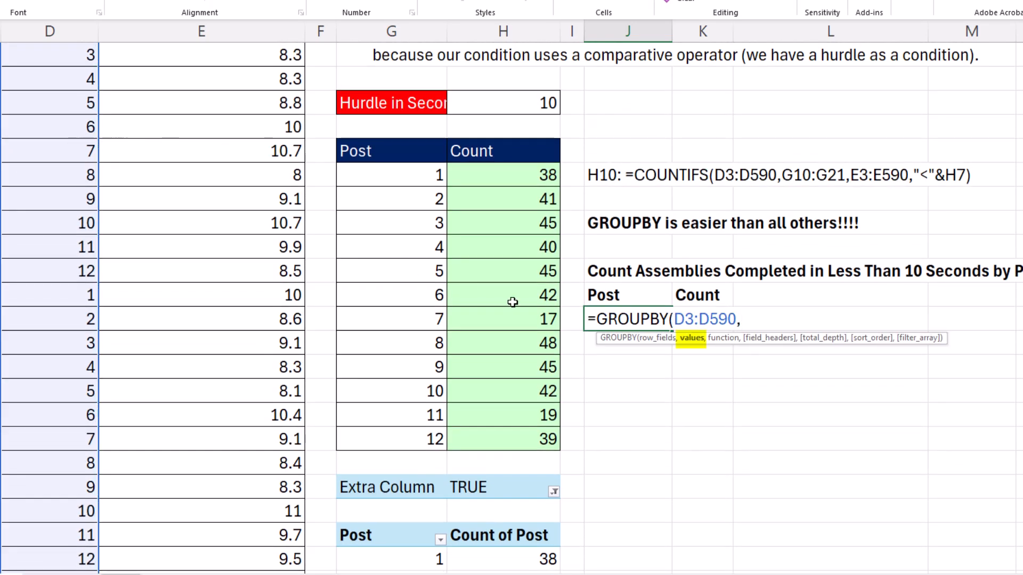
{"action": "scroll", "coordinate": [272, 89], "scroll_direction": "up", "scroll_amount": 1}
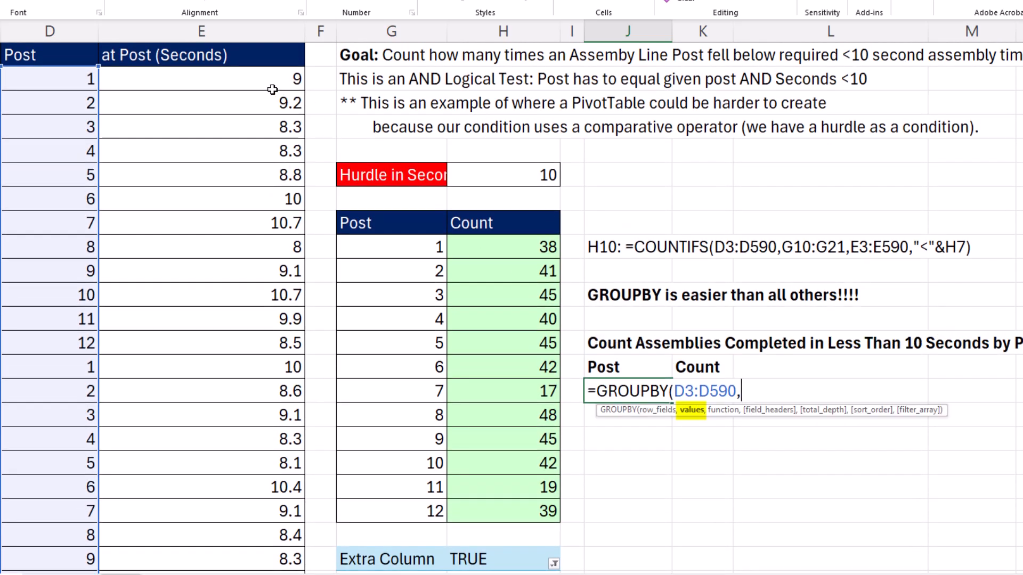
{"action": "left_click", "coordinate": [271, 88]}
{"action": "key", "text": "ctrl+shift+Down"}
{"action": "key", "text": "ctrl+BackSpace"}
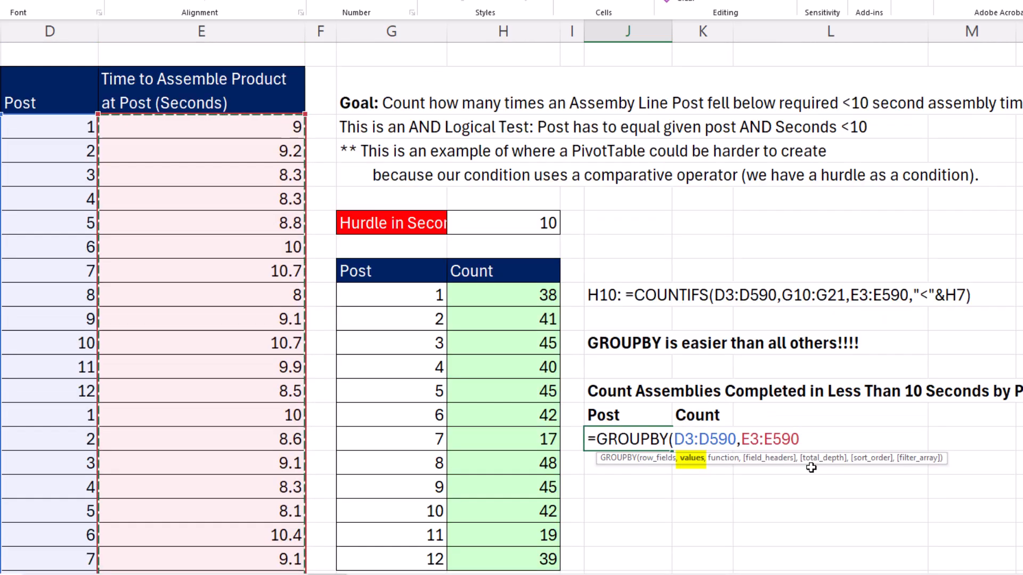
{"action": "type", "text": ","}
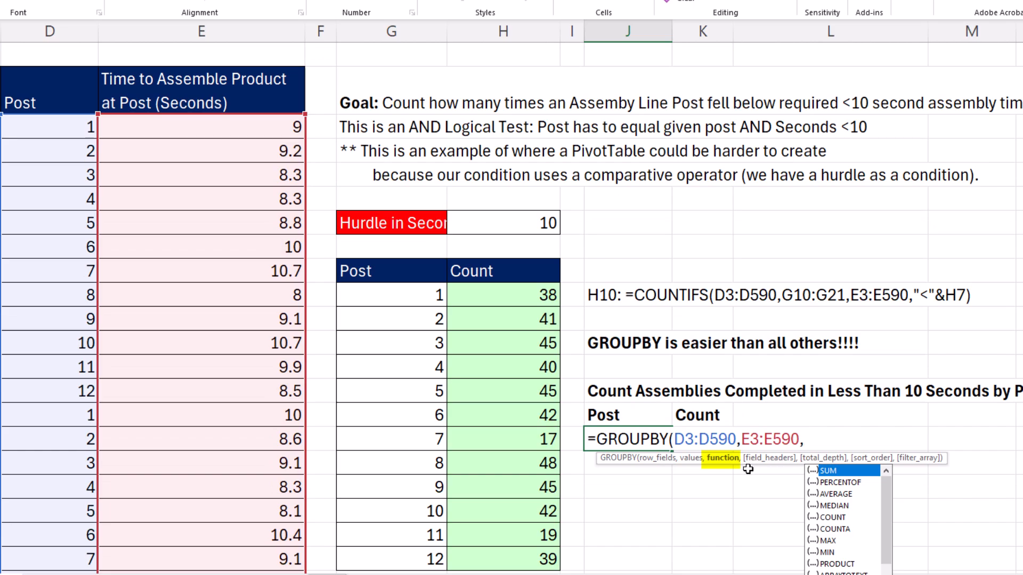
Step: Set the GROUPBY function to COUNT, field headers to 0, total depth left at its default, and sort order to 1
{"action": "double_click", "coordinate": [833, 518]}
{"action": "type", "text": ","}
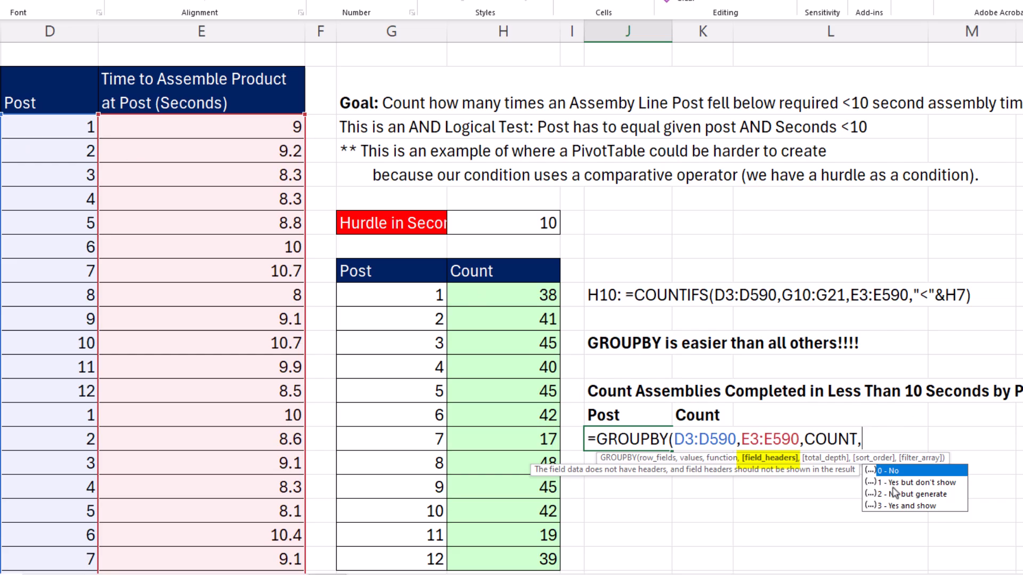
{"action": "type", "text": "0,,"}
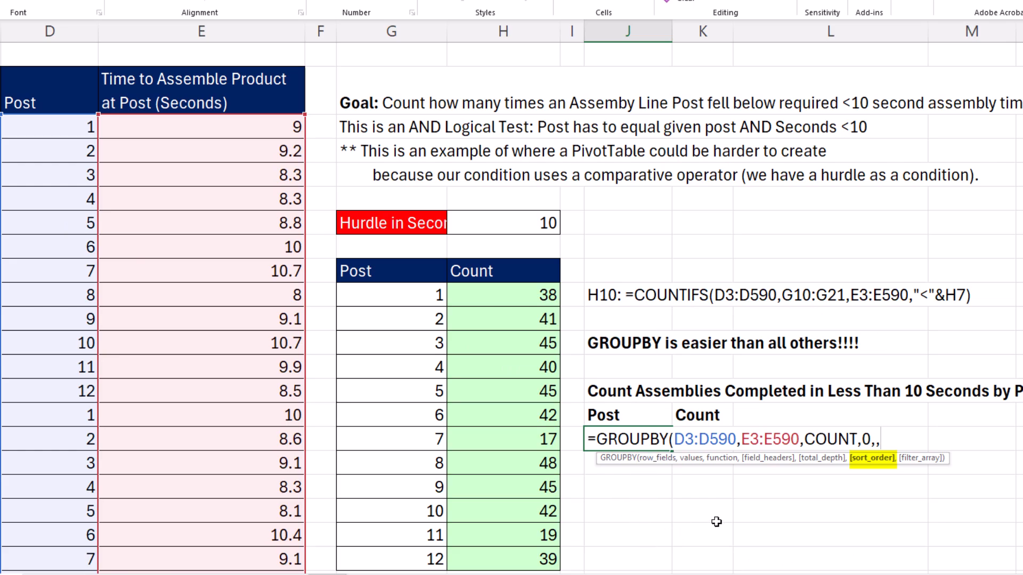
{"action": "type", "text": "1"}
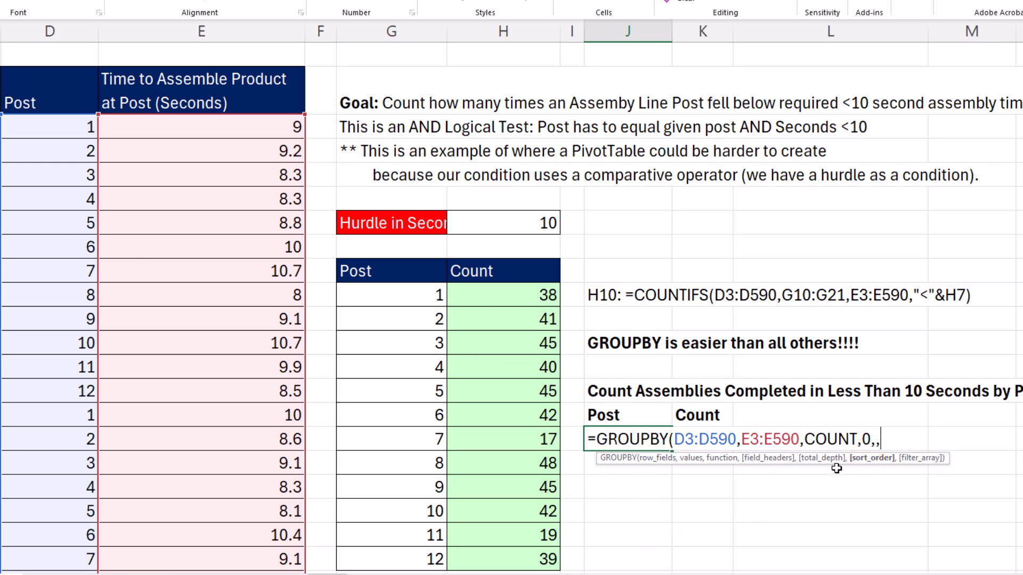
{"action": "type", "text": ","}
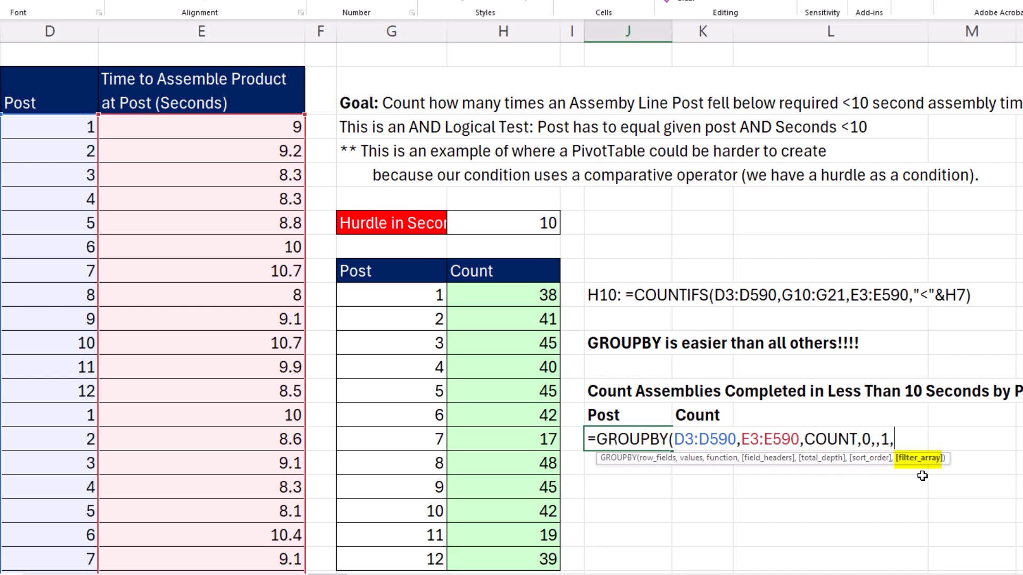
Step: Complete the GROUPBY formula with the filter array E3:E590<H7 and enter it in J16
{"action": "left_click", "coordinate": [256, 126]}
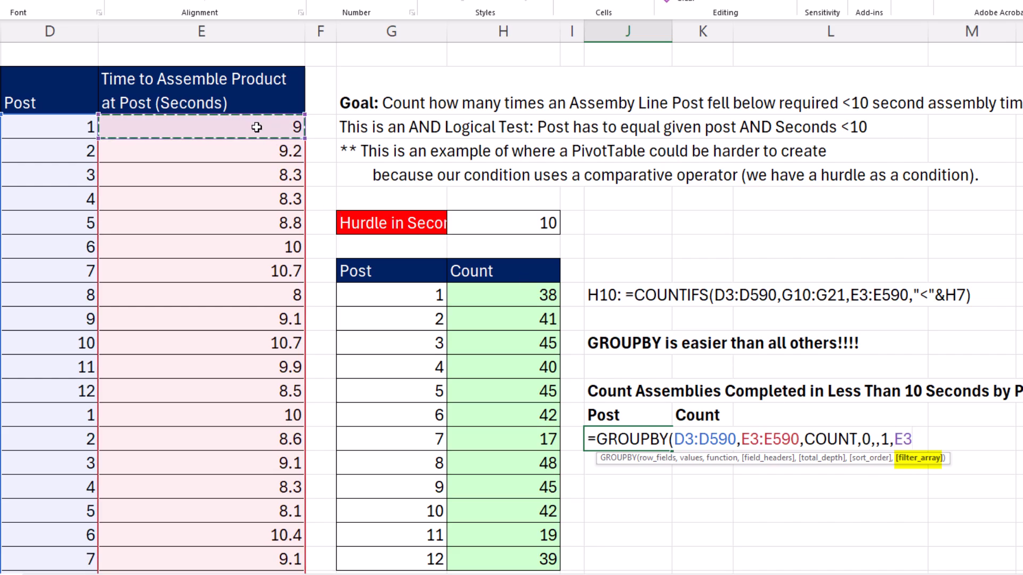
{"action": "key", "text": "ctrl+shift+Down"}
{"action": "key", "text": "ctrl+BackSpace"}
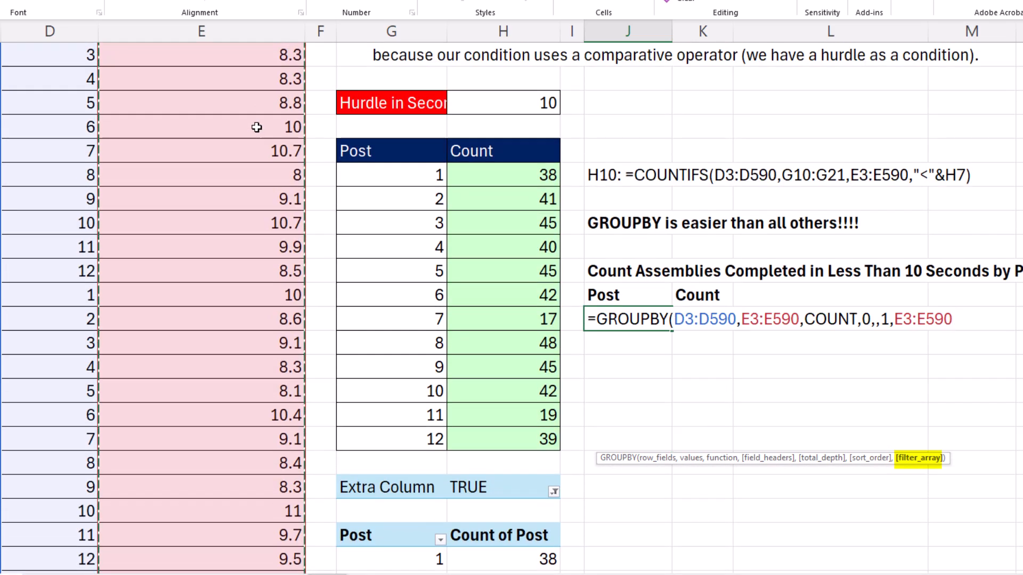
{"action": "type", "text": "<"}
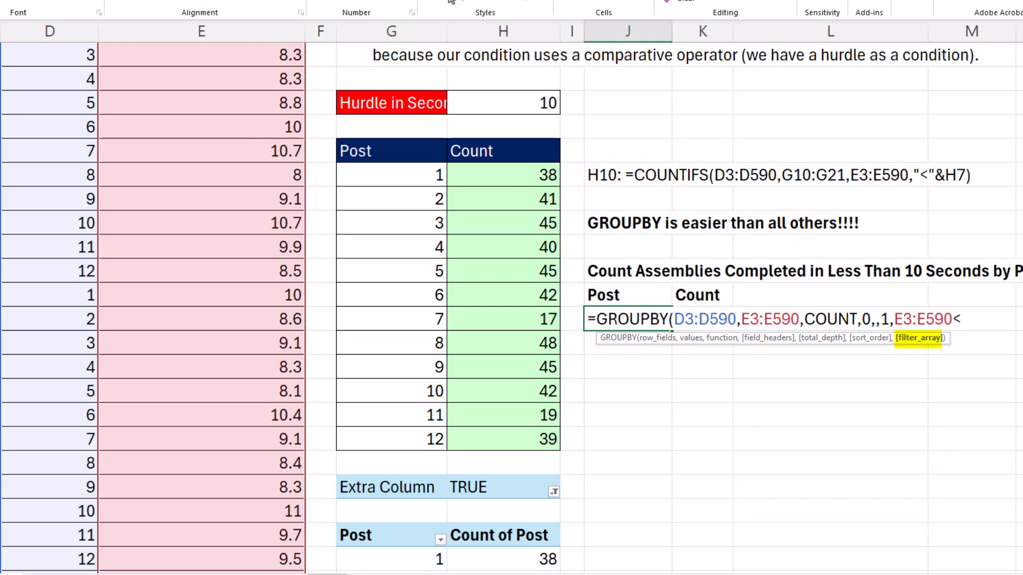
{"action": "left_click", "coordinate": [486, 107]}
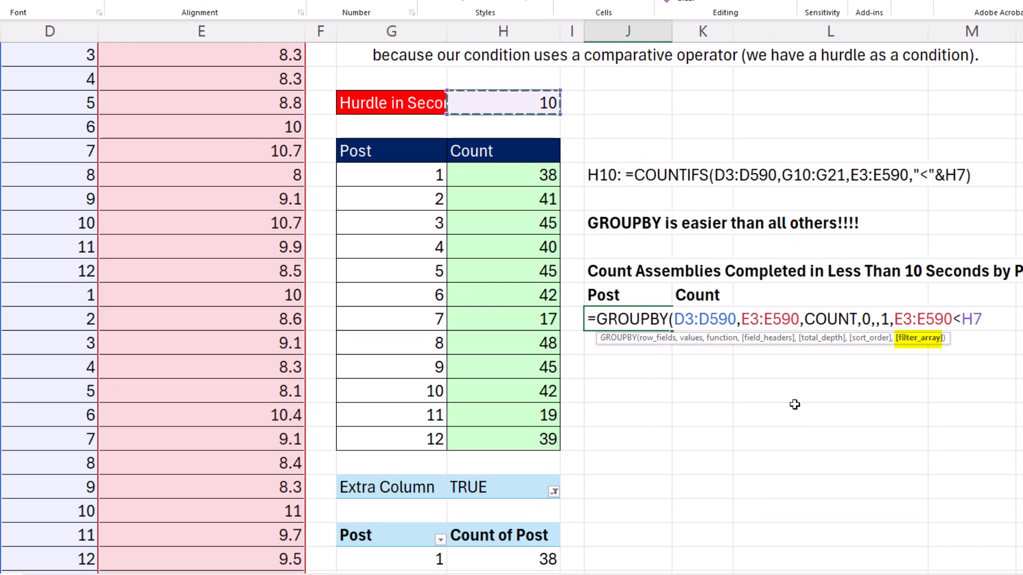
{"action": "type", "text": ")"}
{"action": "key", "text": "ctrl+Return"}
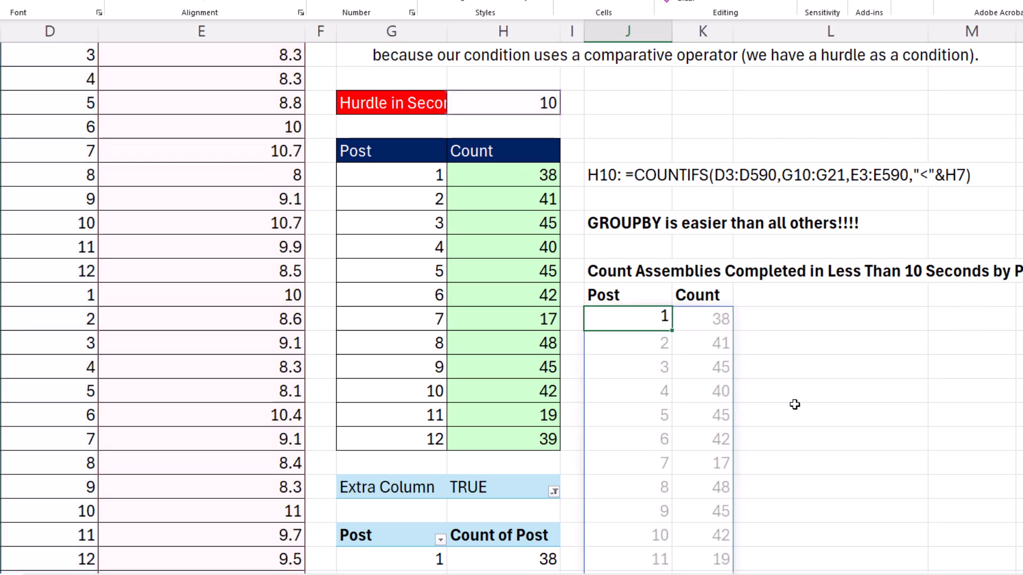
{"action": "scroll", "coordinate": [794, 394], "scroll_direction": "down", "scroll_amount": 1}
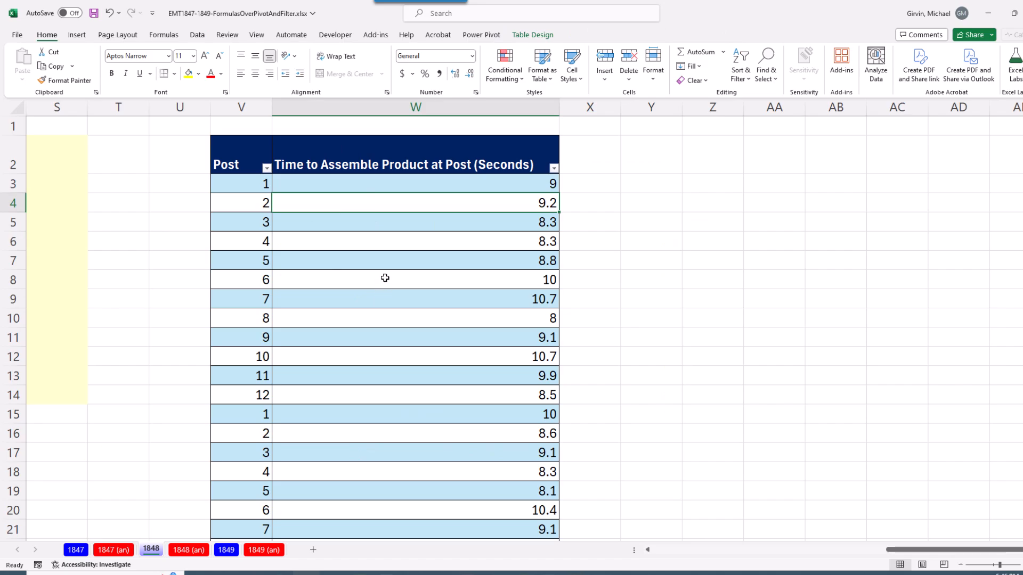
Step: Load the Post and assembly time table in columns V and W into Power Query Editor and name the query AssemblyTimeReport
{"action": "left_click", "coordinate": [198, 36]}
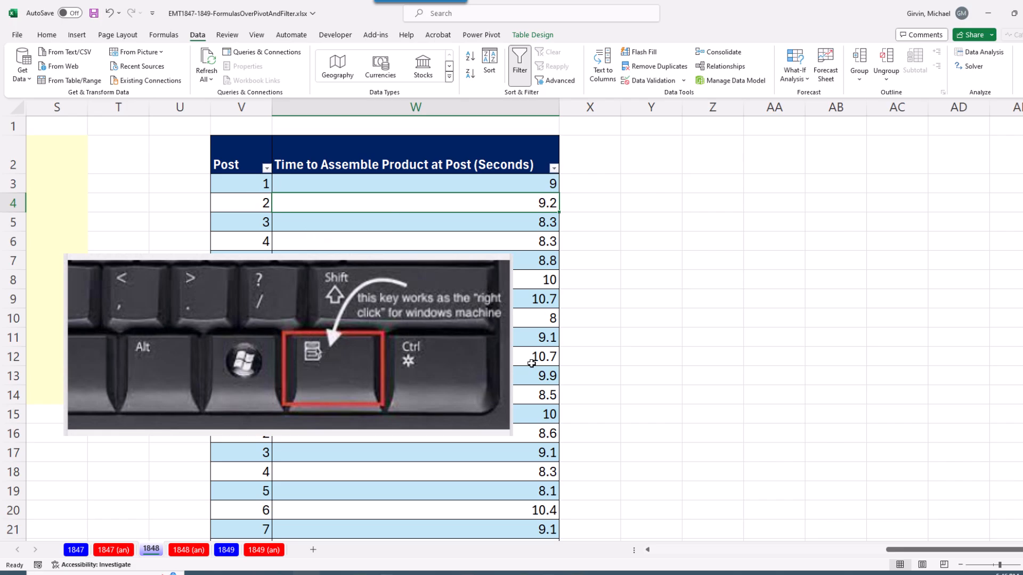
{"action": "key", "text": "Menu"}
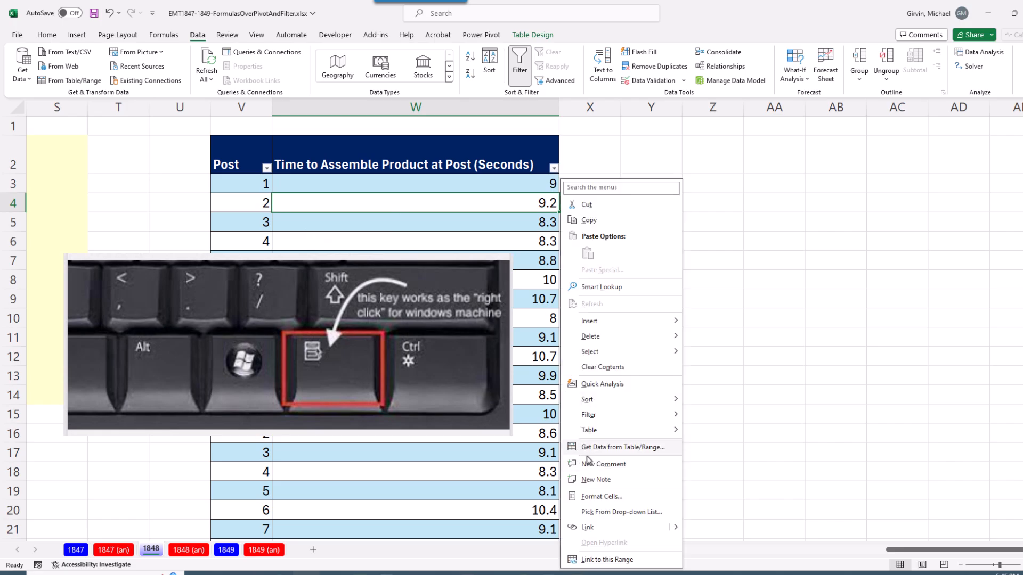
{"action": "key", "text": "g"}
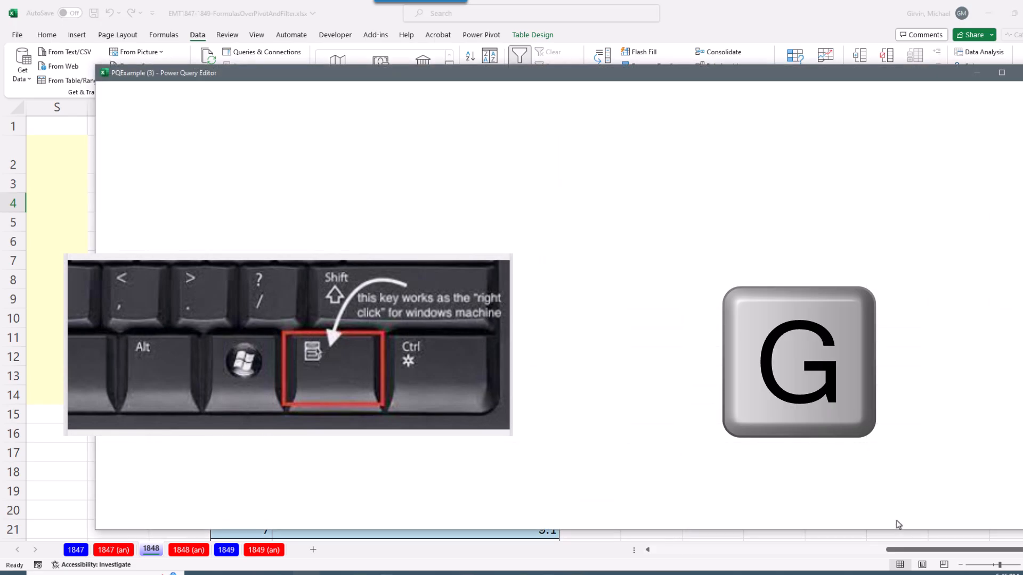
{"action": "left_click", "coordinate": [652, 206]}
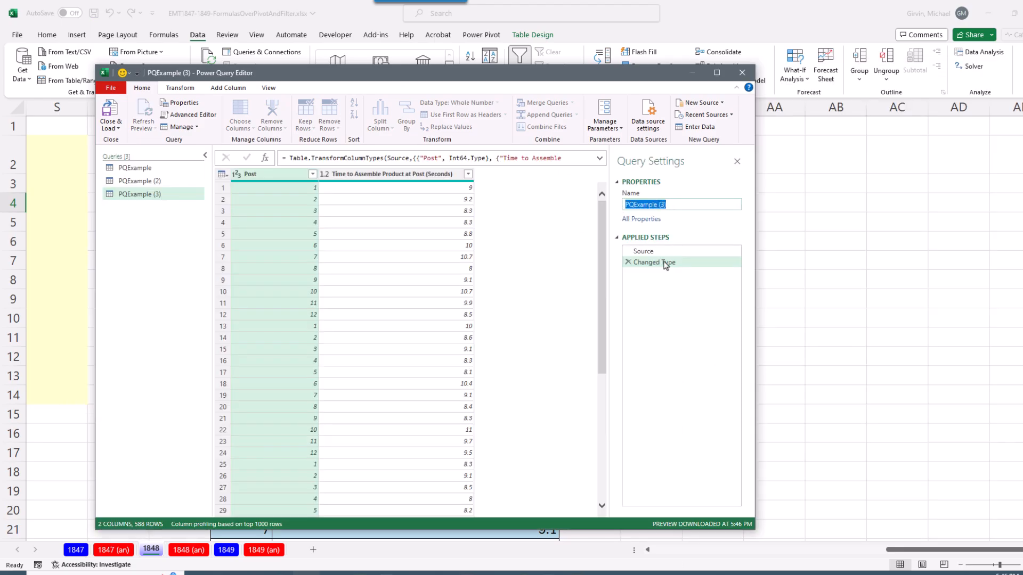
{"action": "type", "text": "AssemblyTimeReport"}
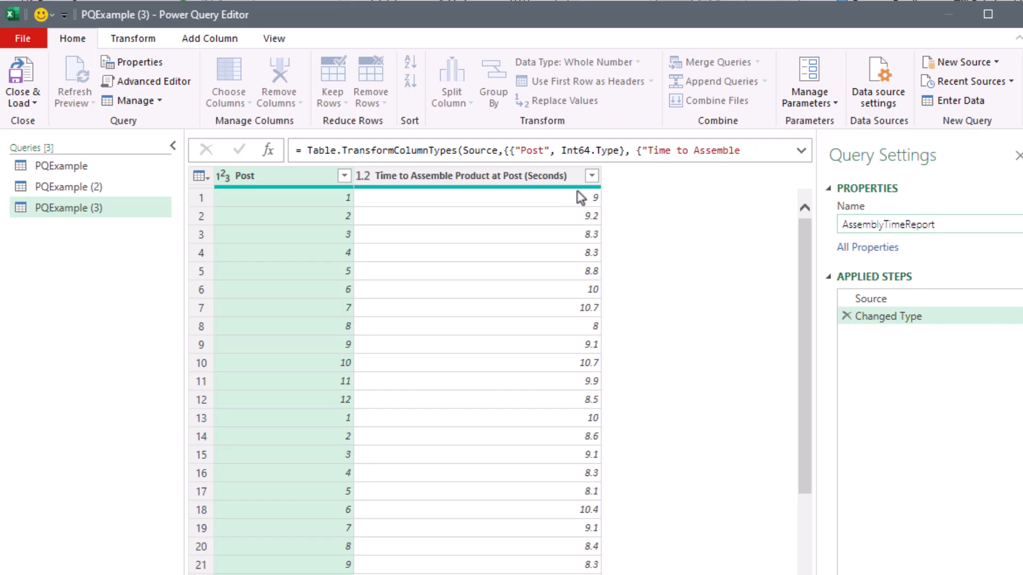
{"action": "key", "text": "Return"}
Step: Filter the Time to Assemble Product at Post (Seconds) column to keep rows less than 10
{"action": "left_click", "coordinate": [592, 176]}
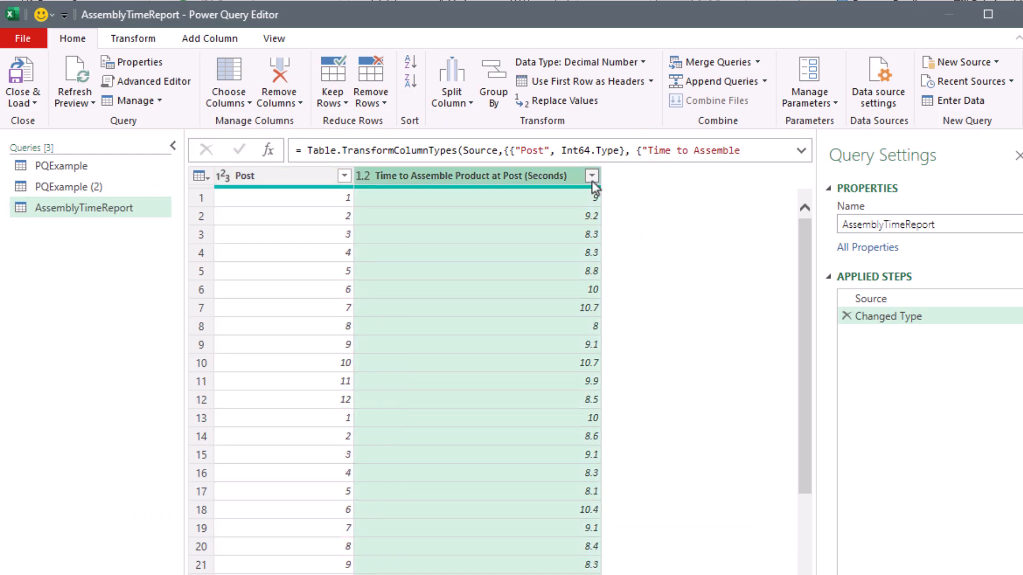
{"action": "mouse_move", "coordinate": [433, 310]}
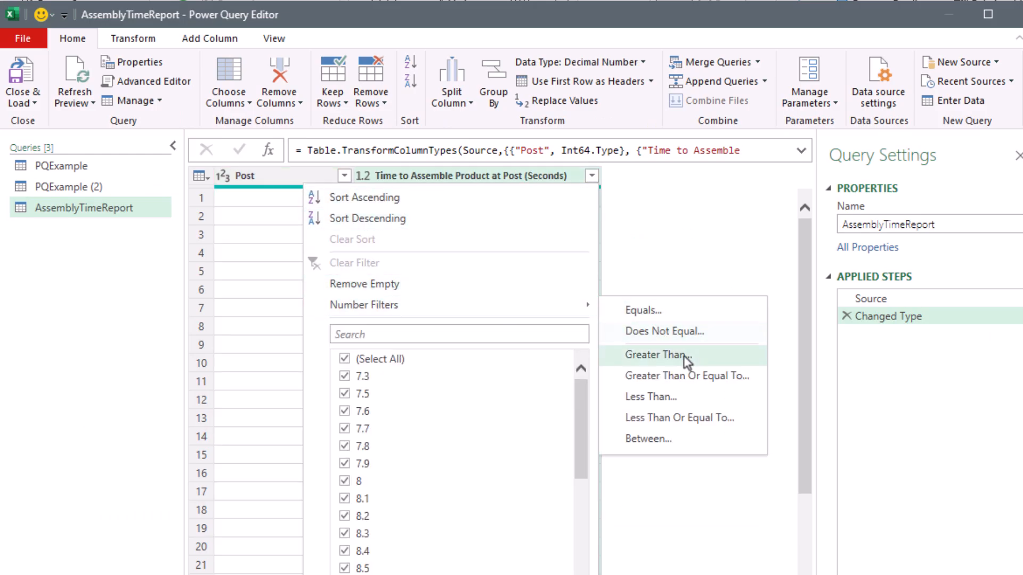
{"action": "left_click", "coordinate": [694, 402]}
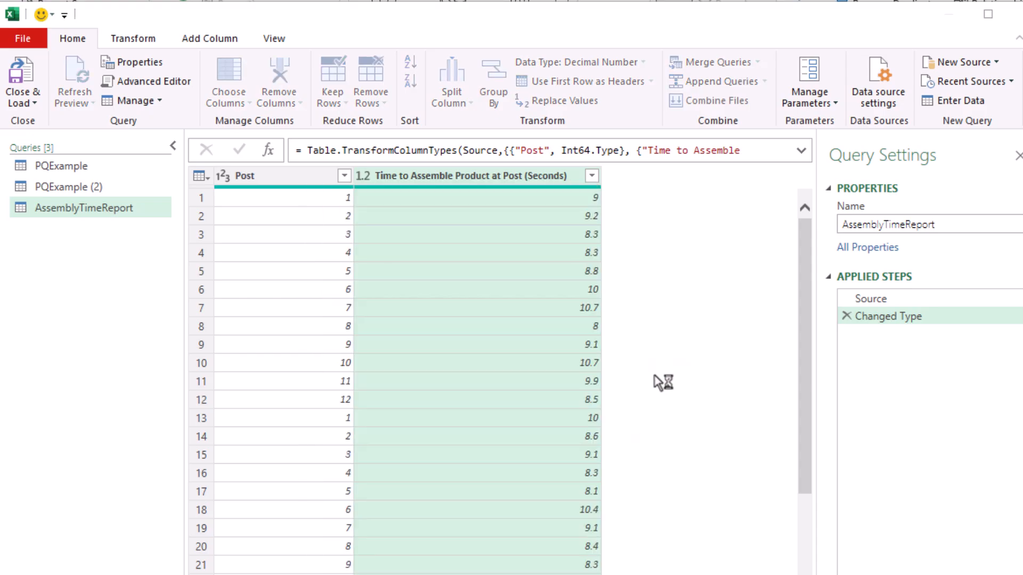
{"action": "left_click", "coordinate": [620, 357]}
{"action": "type", "text": "10"}
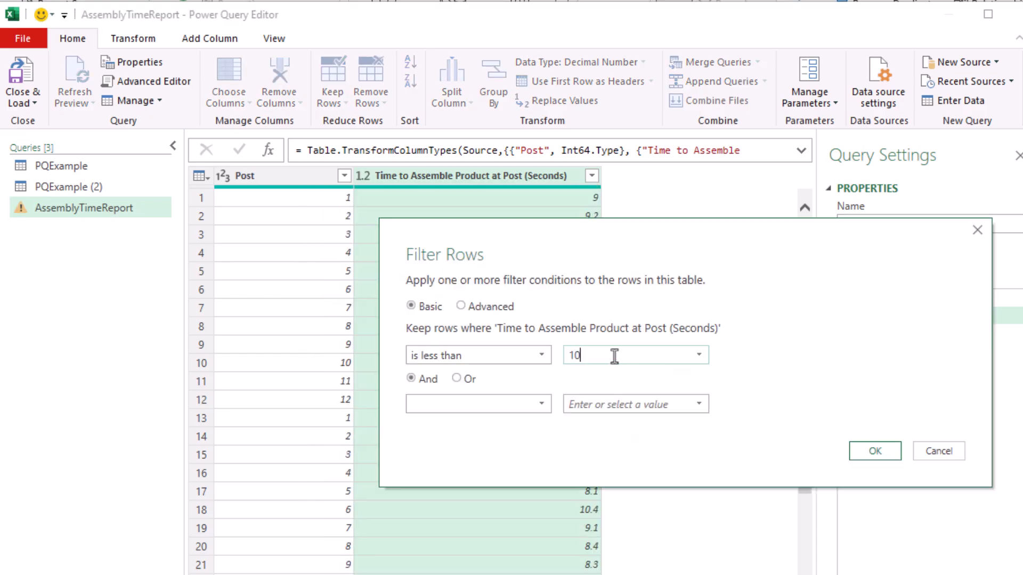
{"action": "left_click", "coordinate": [863, 452]}
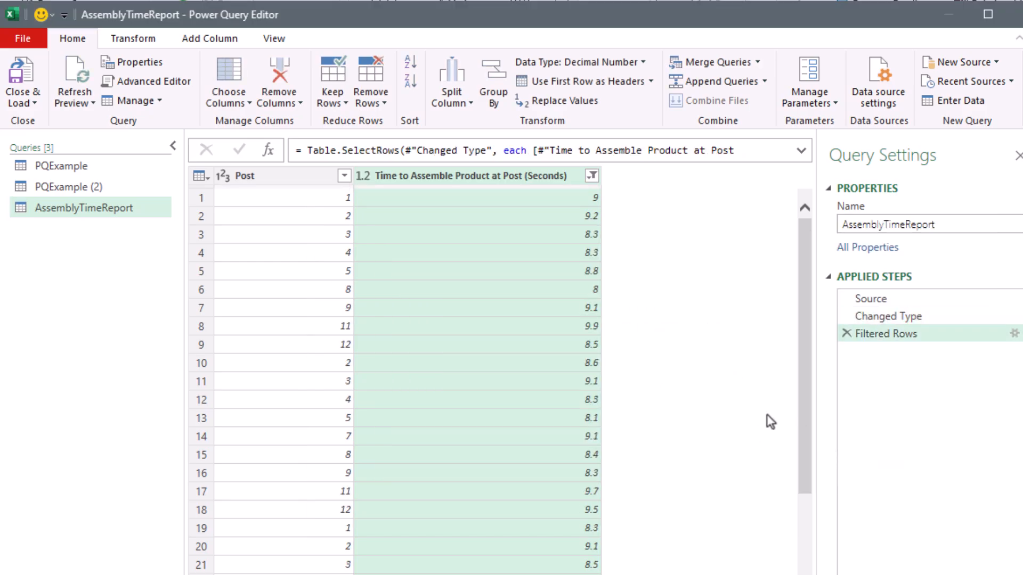
Step: Group the query by Post with a Count Rows column named Count, and sort Post in ascending order
{"action": "left_click", "coordinate": [266, 184]}
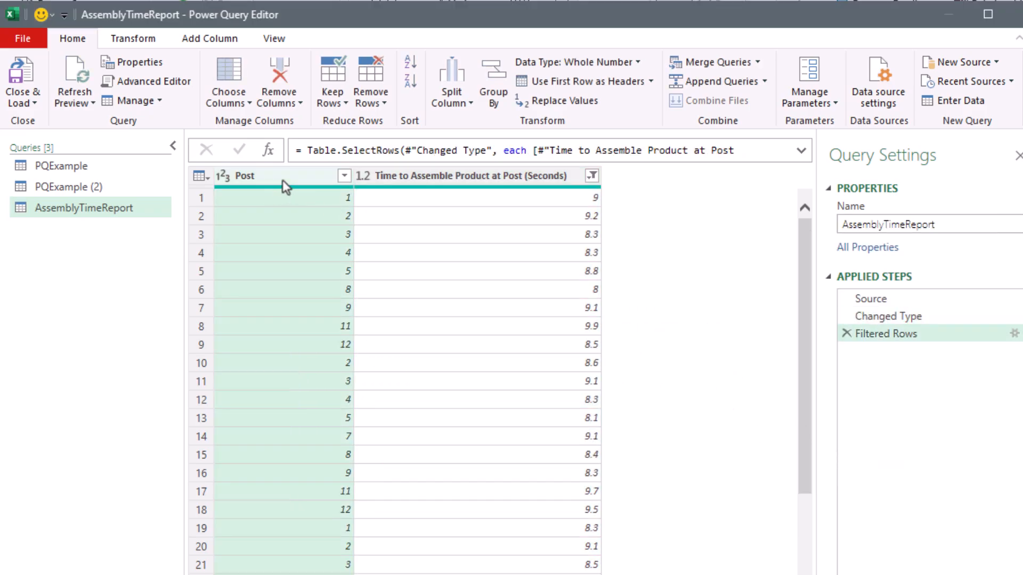
{"action": "right_click", "coordinate": [283, 180]}
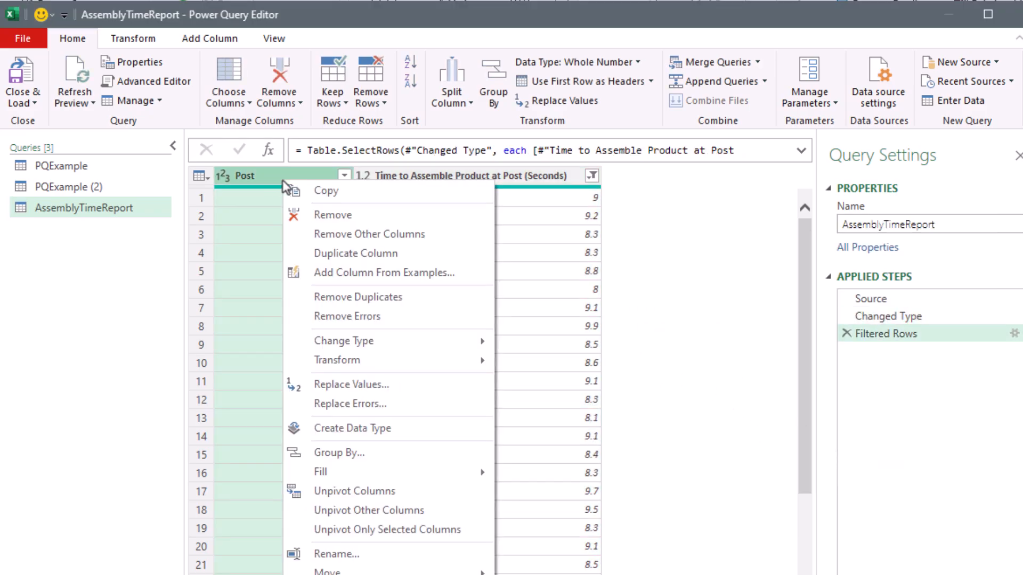
{"action": "left_click", "coordinate": [368, 456]}
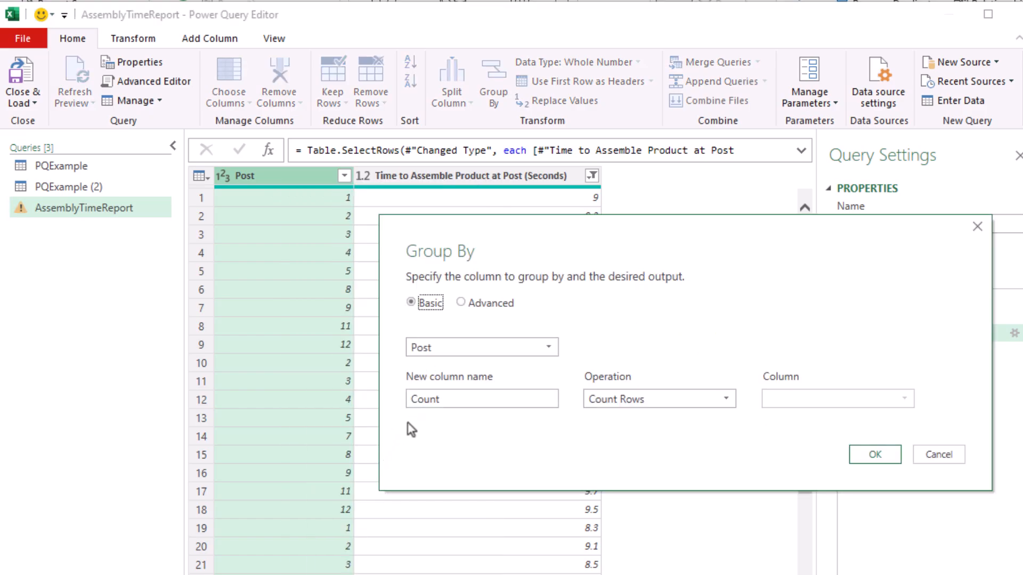
{"action": "left_click", "coordinate": [859, 453]}
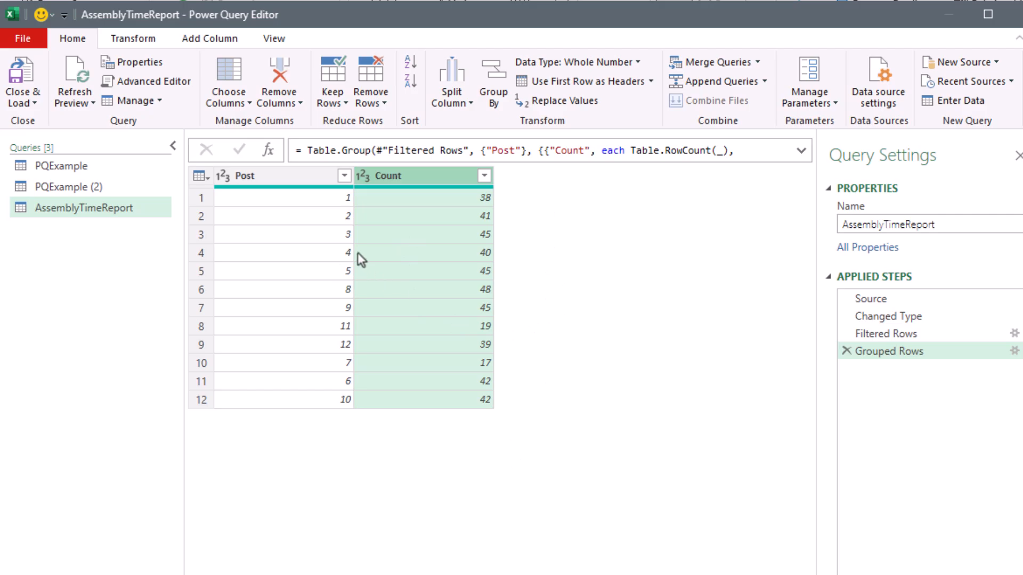
{"action": "left_click", "coordinate": [344, 177]}
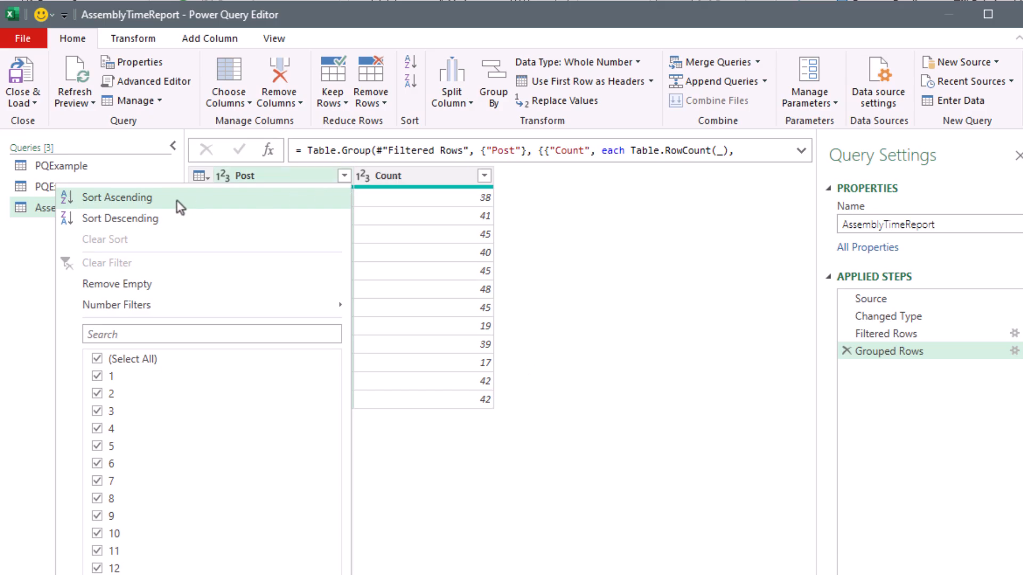
{"action": "left_click", "coordinate": [151, 199]}
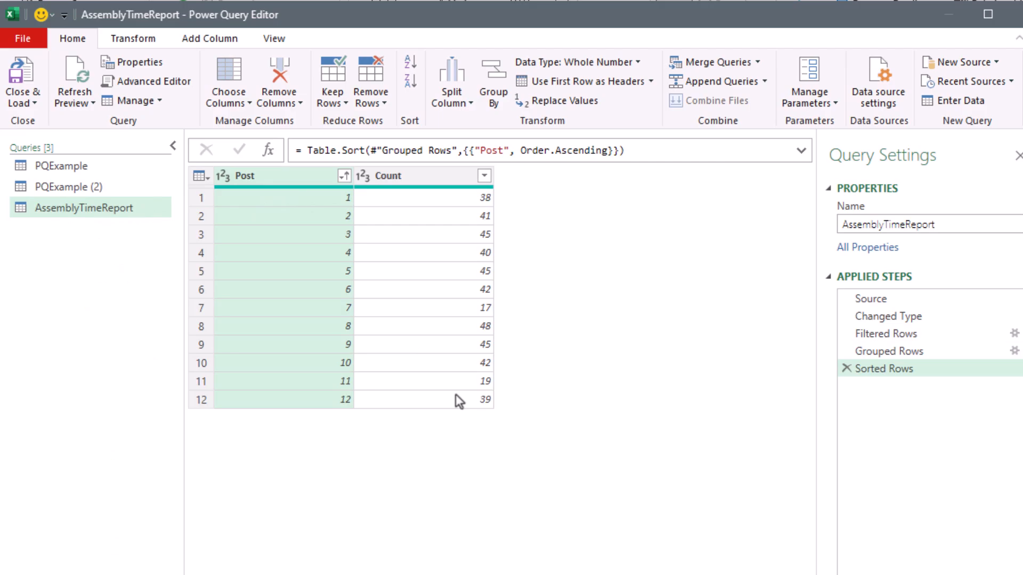
Step: Load the query as a table to cell M16 of the existing worksheet 1848
{"action": "left_click", "coordinate": [35, 103]}
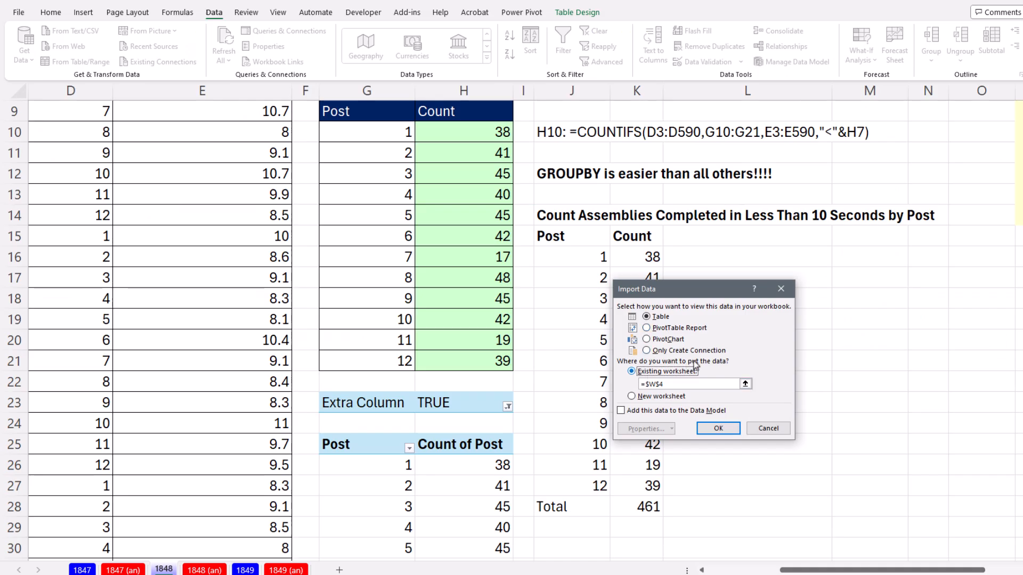
{"action": "left_click", "coordinate": [853, 251]}
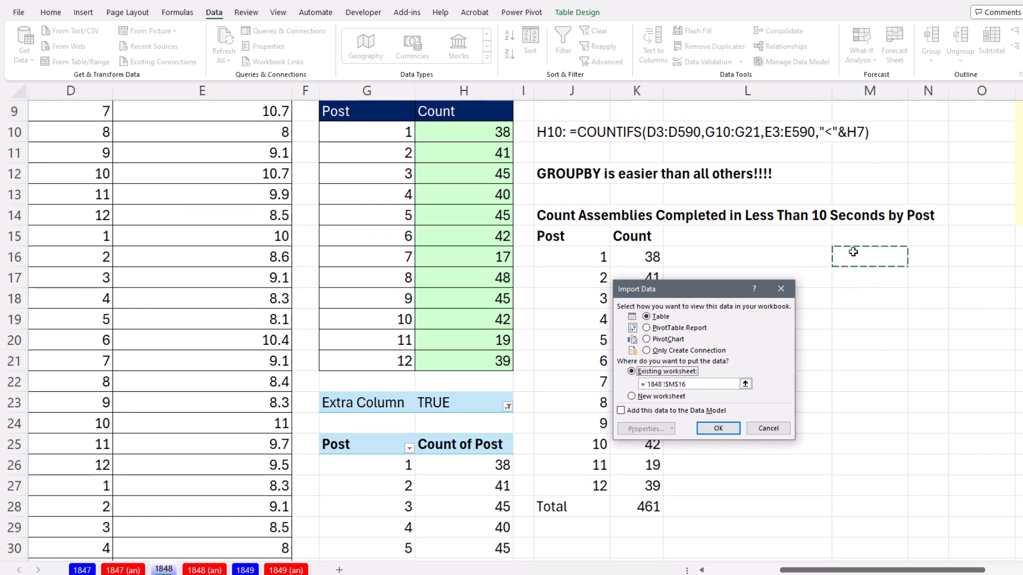
{"action": "left_click", "coordinate": [714, 427]}
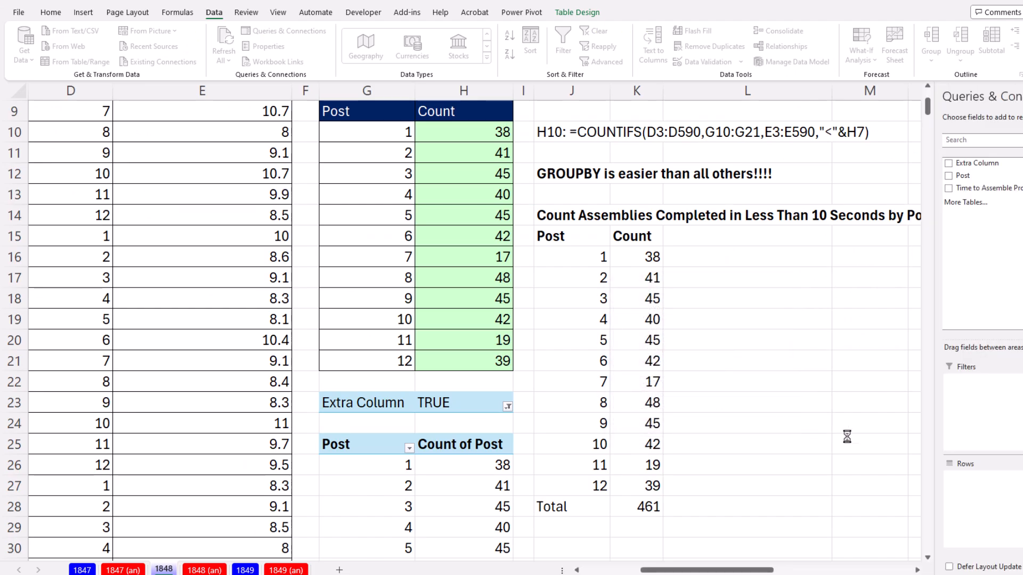
{"action": "left_click_drag", "start_coordinate": [706, 570], "coordinate": [778, 570]}
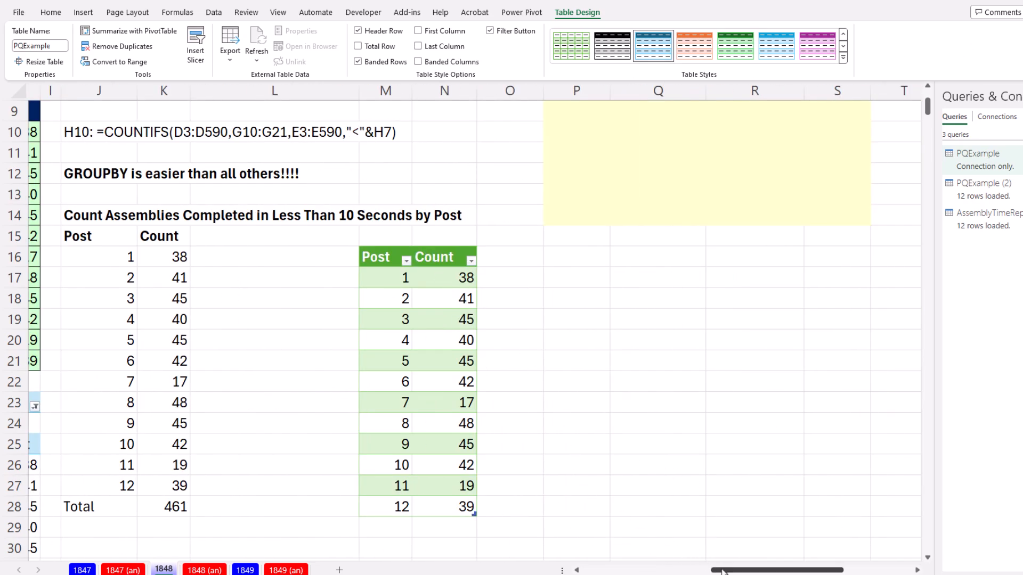
Step: Examine the GROUPBY formula in J16 and the COUNTIFS formula in H10 to compare the two formula methods
{"action": "left_click_drag", "start_coordinate": [723, 572], "coordinate": [666, 571]}
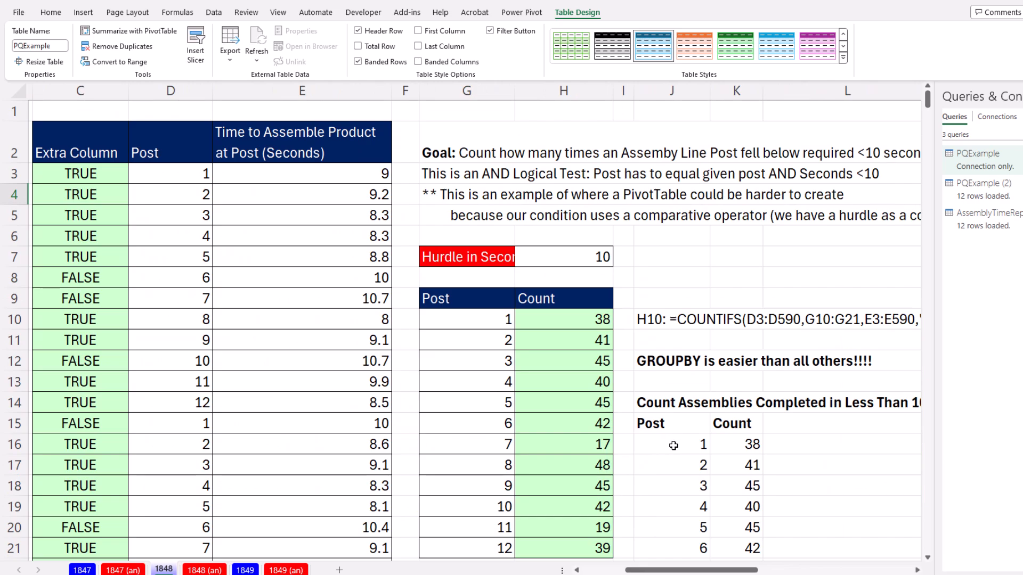
{"action": "double_click", "coordinate": [673, 445]}
{"action": "key", "text": "Escape"}
{"action": "left_click", "coordinate": [542, 325]}
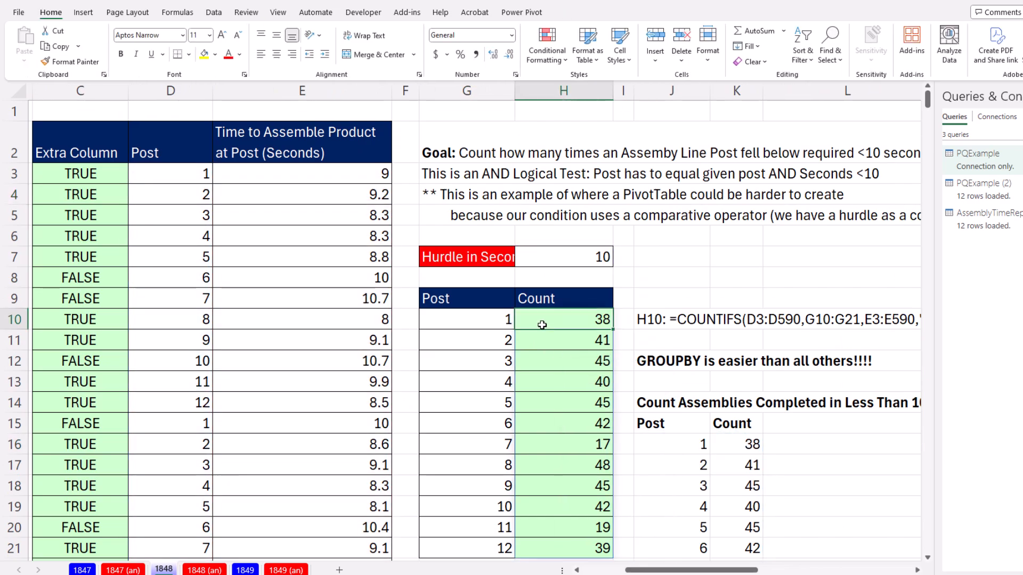
{"action": "double_click", "coordinate": [542, 325]}
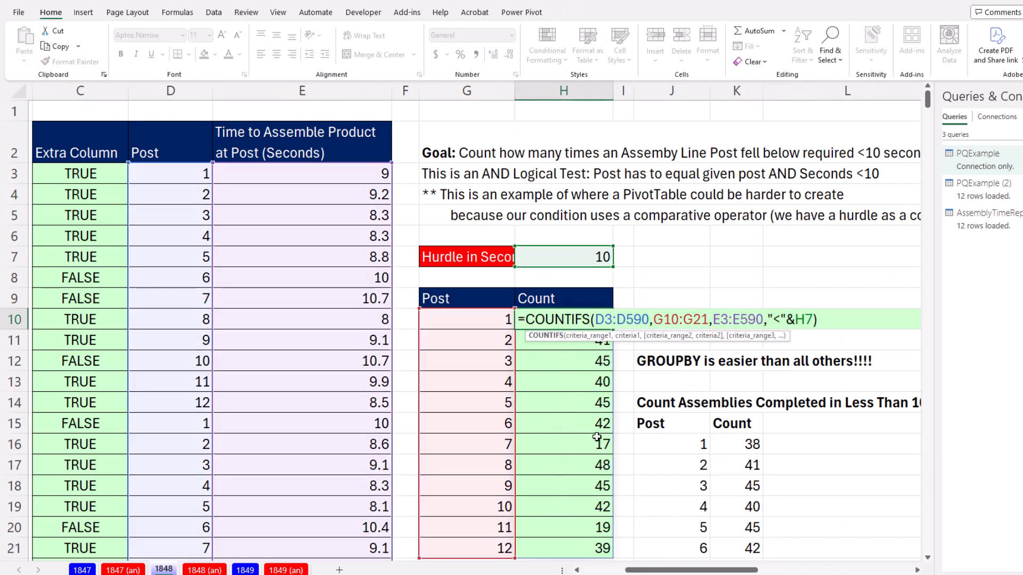